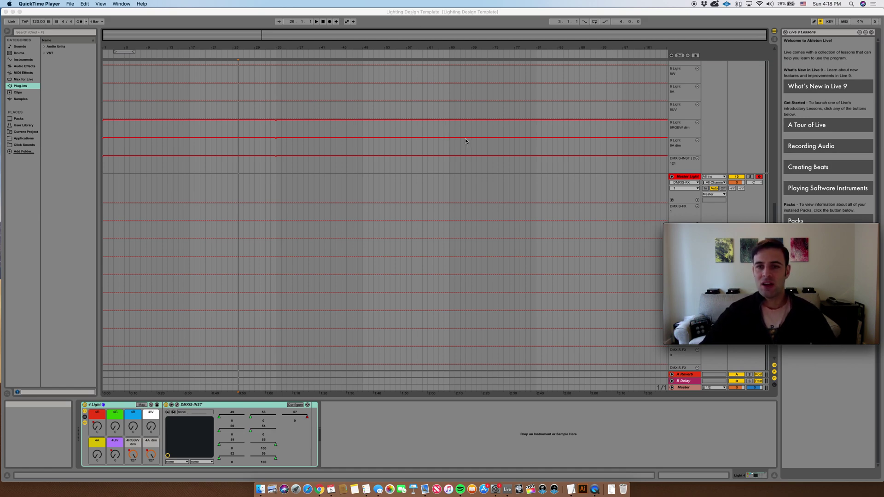
- Save the Live set under the new name "Master Show Template" in the Lighting Design Template project folder
{"action": "scroll", "coordinate": [635, 140], "scroll_direction": "up", "scroll_amount": 5}
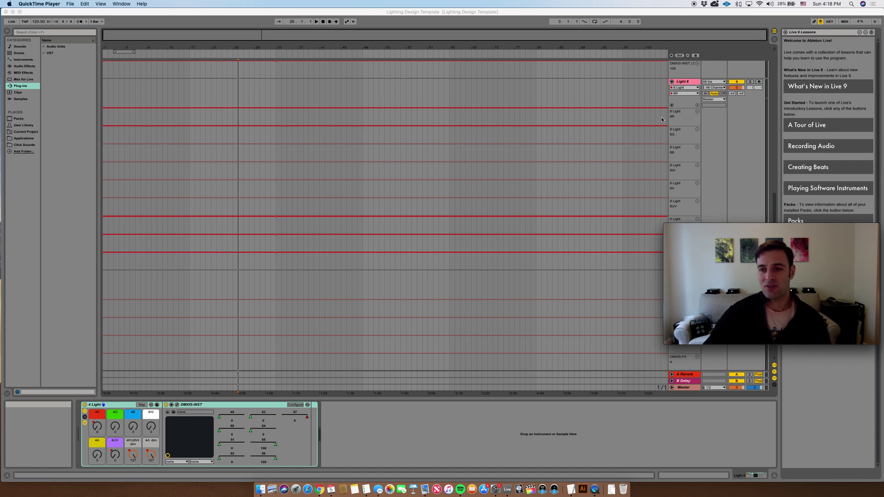
{"action": "scroll", "coordinate": [673, 121], "scroll_direction": "up", "scroll_amount": 15}
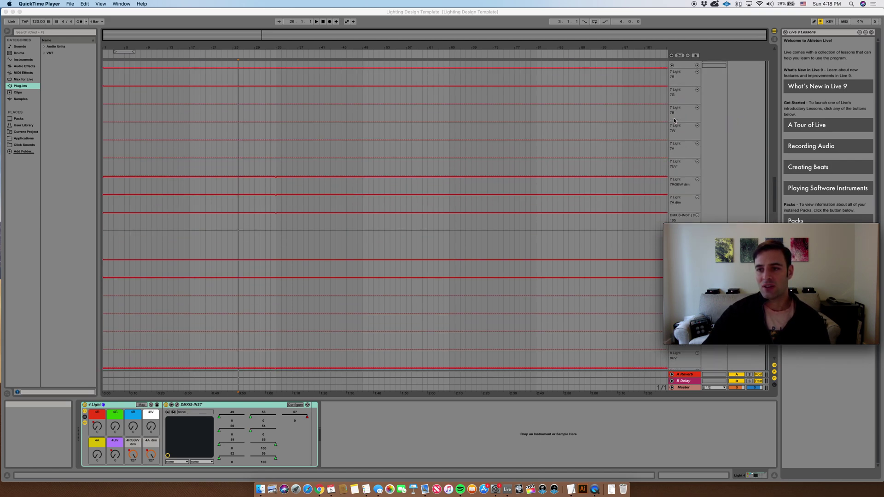
{"action": "scroll", "coordinate": [674, 121], "scroll_direction": "up", "scroll_amount": 10}
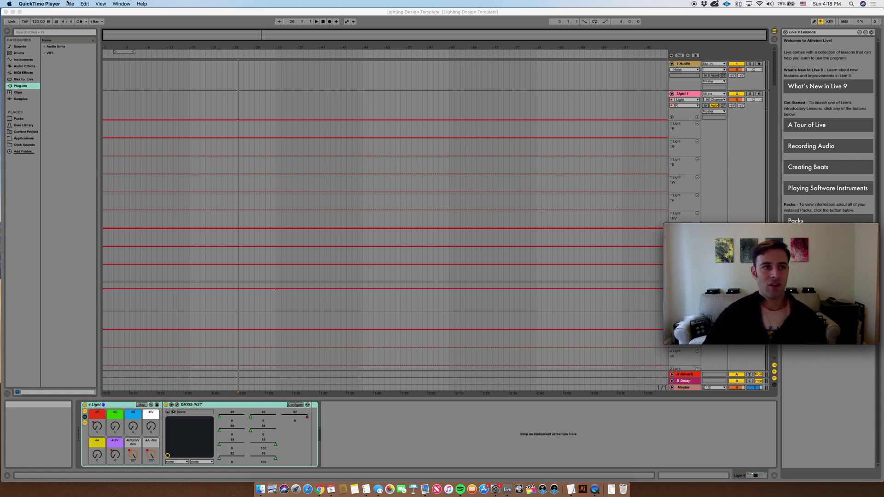
{"action": "left_click", "coordinate": [76, 12]}
{"action": "left_click", "coordinate": [41, 4]}
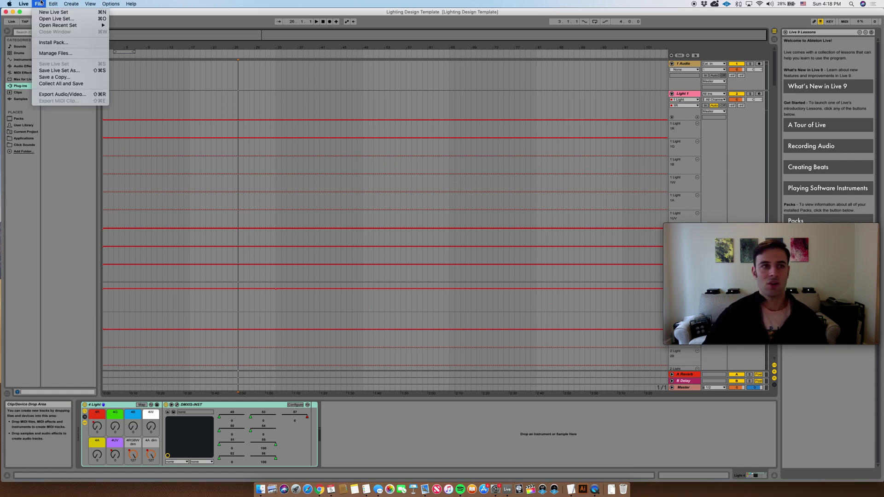
{"action": "left_click", "coordinate": [54, 71]}
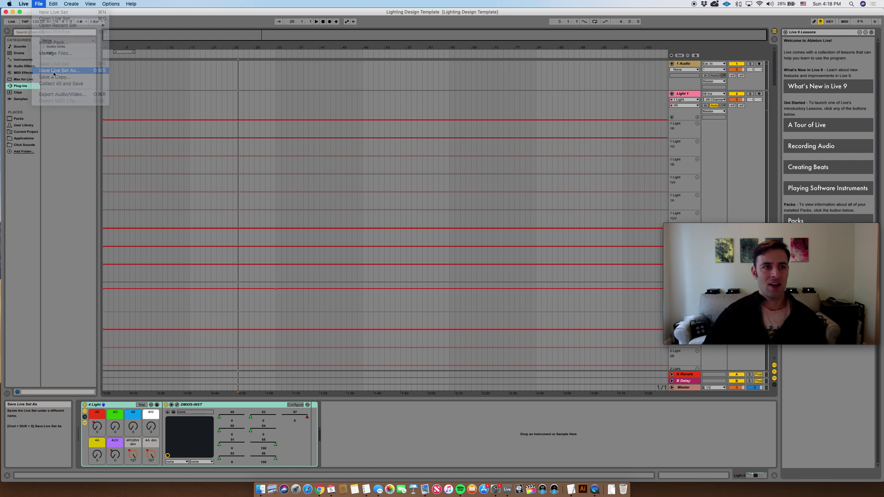
{"action": "type", "text": "Master "}
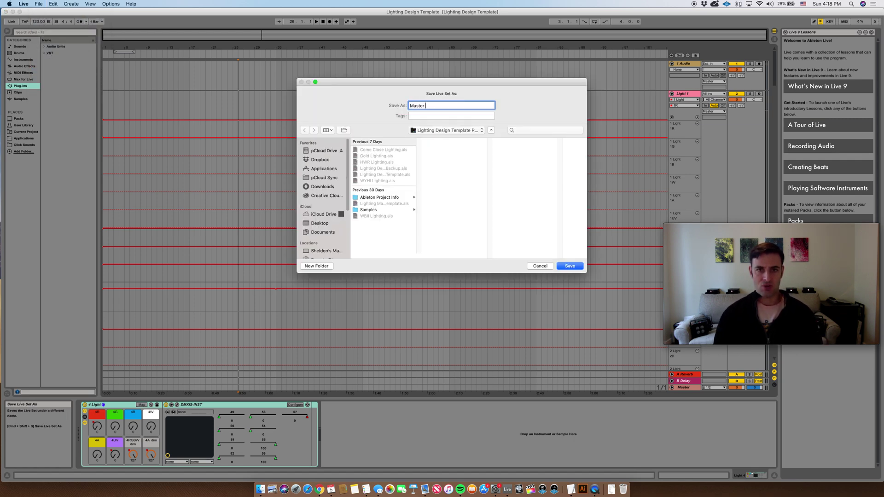
{"action": "type", "text": "Show Template"}
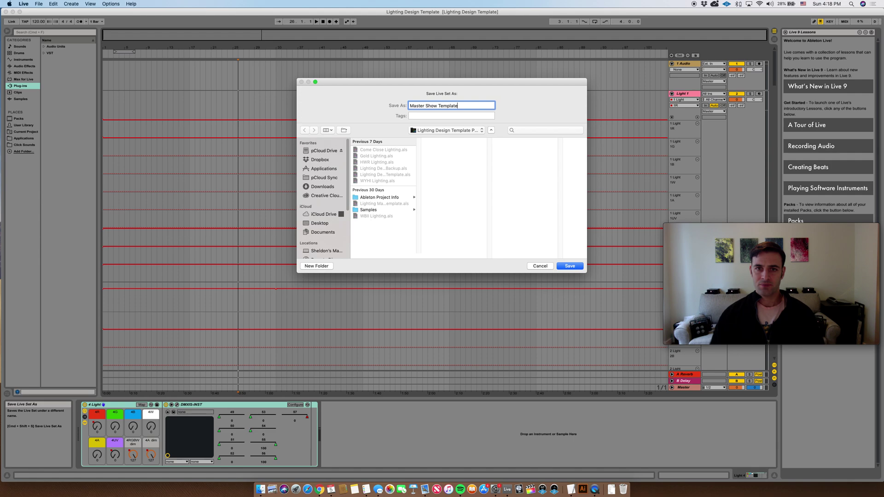
{"action": "key", "text": "Return"}
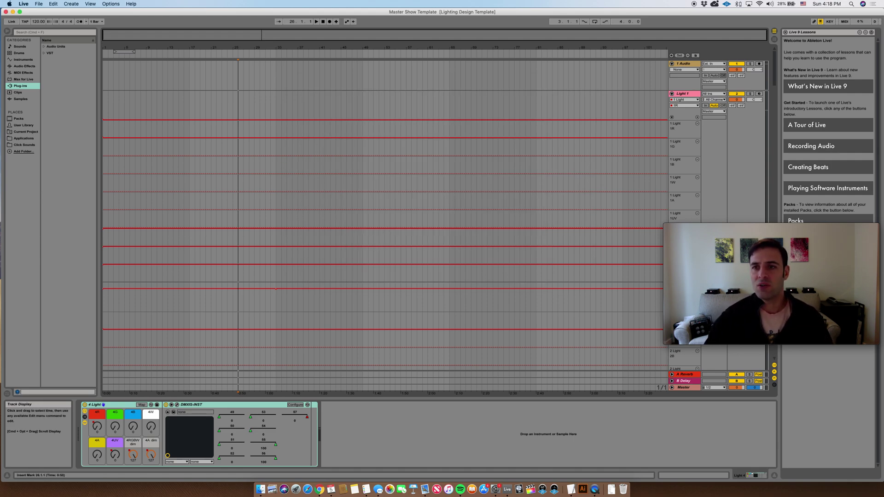
- Delete the tracks Light 1 through Light 8 and the 1 Audio track from the set
{"action": "left_click", "coordinate": [683, 94]}
{"action": "key", "text": "BackSpace"}
{"action": "key", "text": "BackSpace"}
{"action": "key", "text": "BackSpace"}
{"action": "key", "text": "BackSpace"}
{"action": "key", "text": "BackSpace"}
{"action": "key", "text": "BackSpace"}
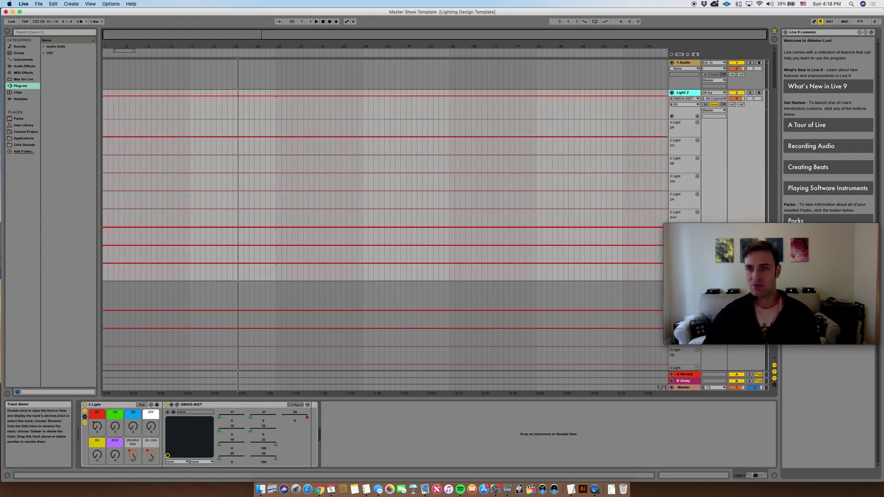
{"action": "key", "text": "Down"}
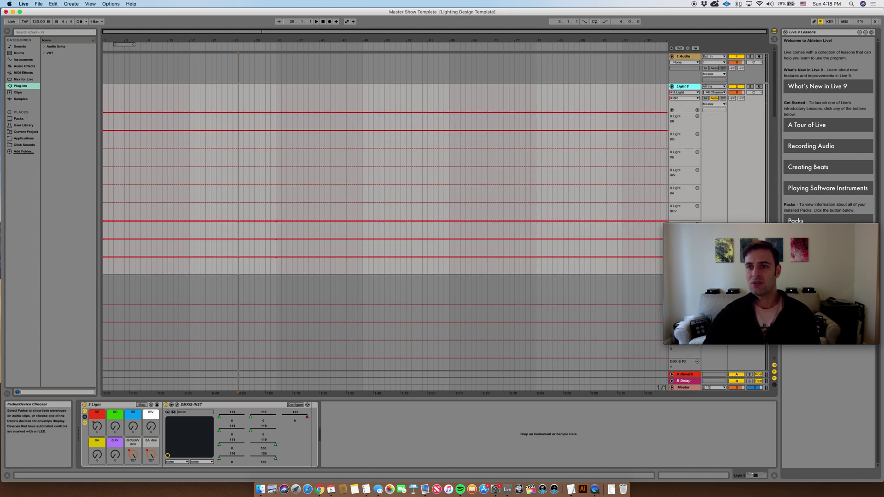
{"action": "key", "text": "Down"}
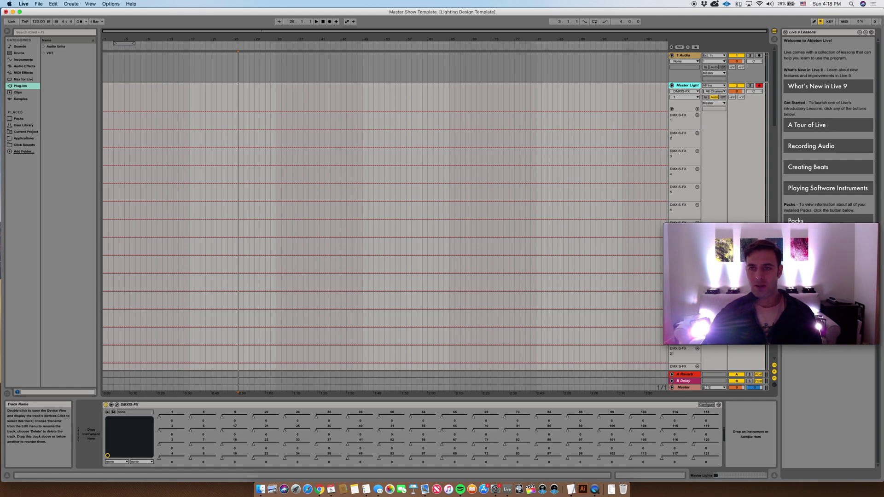
{"action": "left_click", "coordinate": [684, 55]}
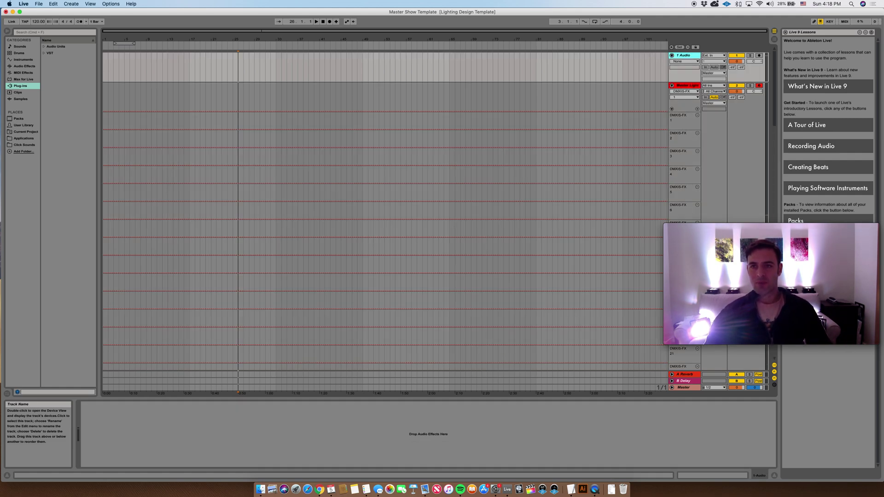
{"action": "key", "text": "Delete"}
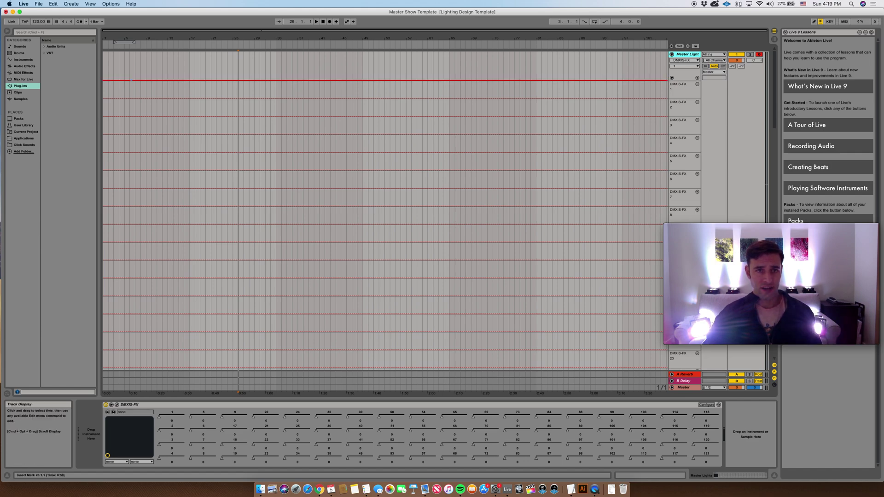
- Set the fixed grid to 1/32 and draw a one-step pulse at level 100 at the start of DMXIS-FX channel 1's automation
{"action": "right_click", "coordinate": [192, 126]}
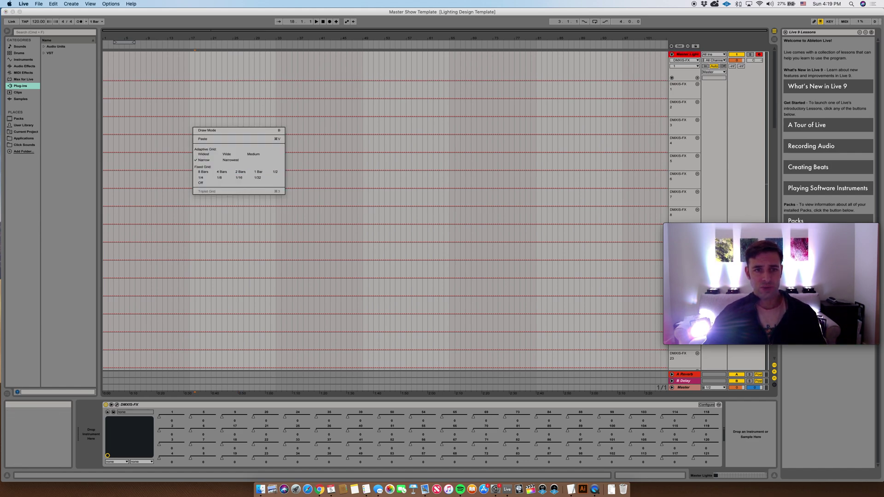
{"action": "left_click", "coordinate": [257, 178]}
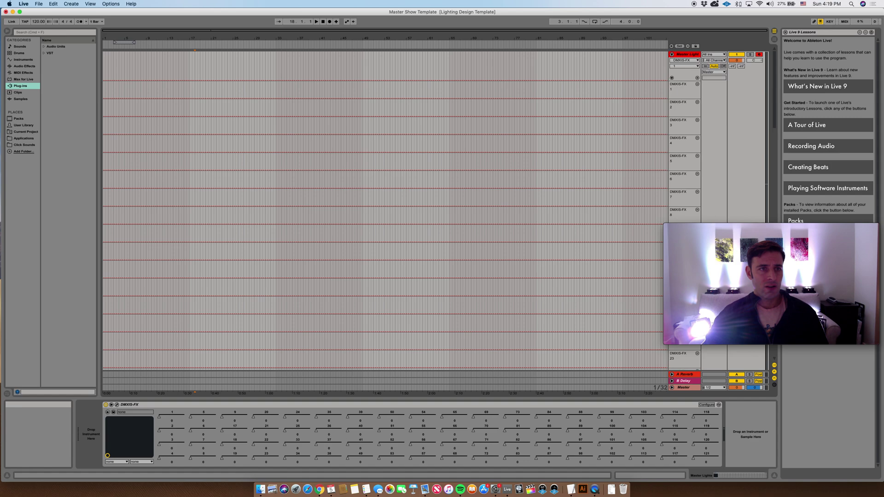
{"action": "left_click_drag", "start_coordinate": [121, 30], "coordinate": [121, 108]}
{"action": "left_click_drag", "start_coordinate": [155, 30], "coordinate": [114, 30]}
{"action": "key", "text": "b"}
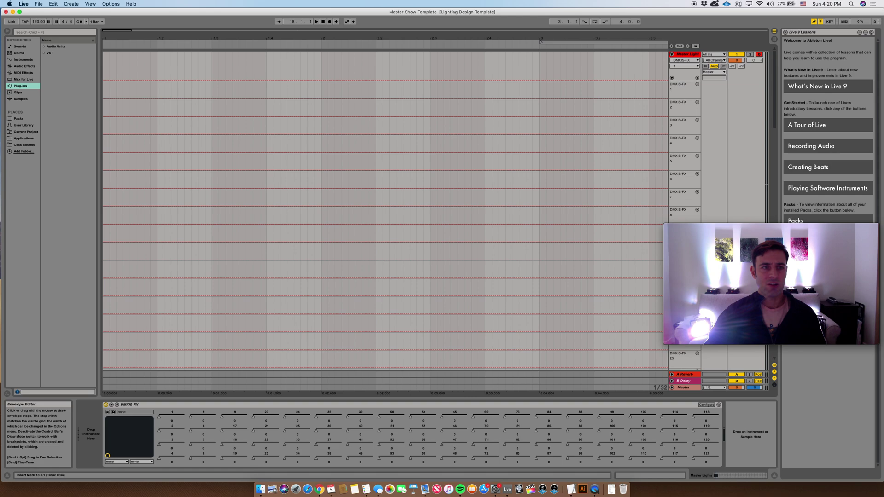
{"action": "left_click_drag", "start_coordinate": [106, 90], "coordinate": [106, 81]}
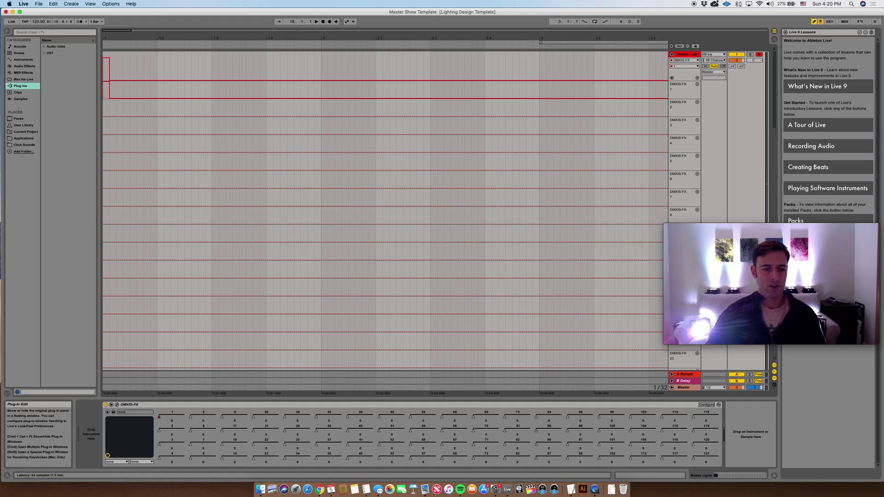
{"action": "left_click", "coordinate": [117, 404]}
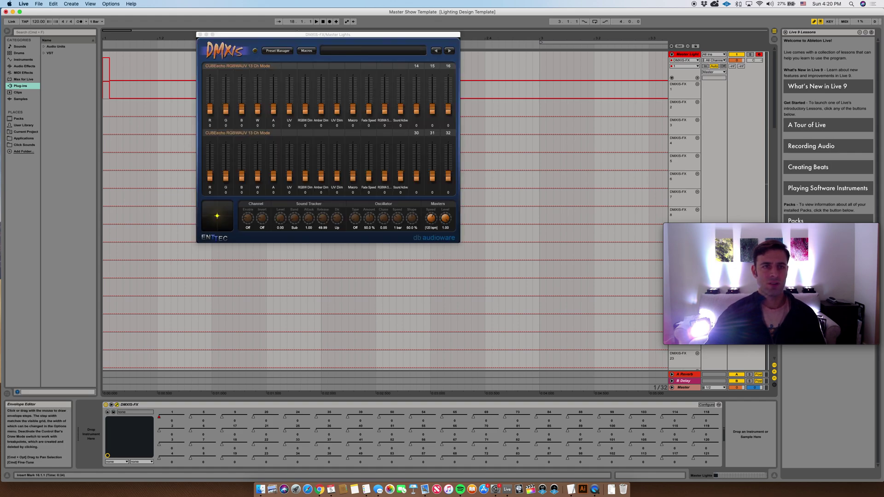
{"action": "left_click", "coordinate": [200, 34]}
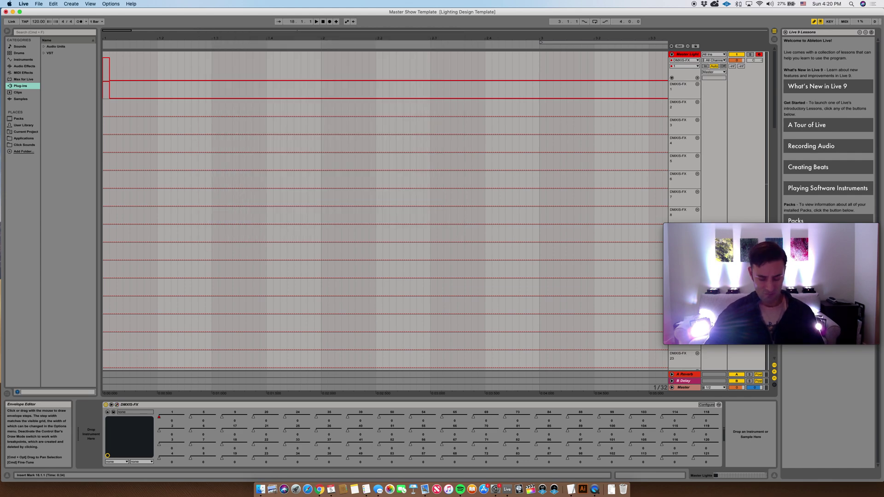
- Copy the first sixteenth of channel 1's automation, including the pulse, to the start of the channel 2 and 3 lanes
{"action": "key", "text": "b"}
{"action": "left_click_drag", "start_coordinate": [117, 90], "coordinate": [102, 90]}
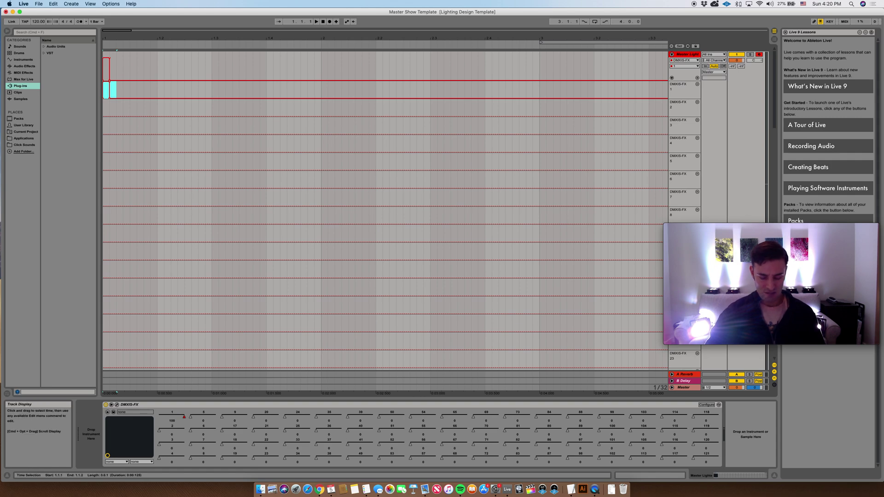
{"action": "left_click", "coordinate": [103, 108]}
{"action": "key", "text": "super+v"}
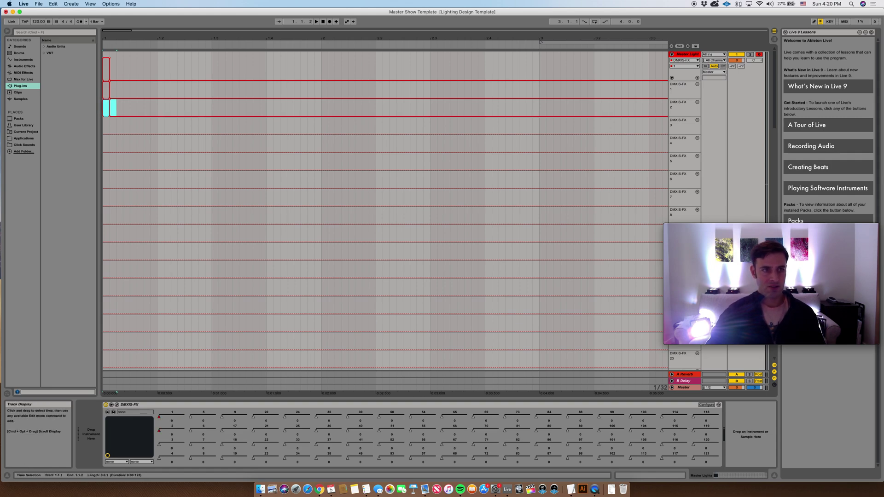
{"action": "key", "text": "shift+Up"}
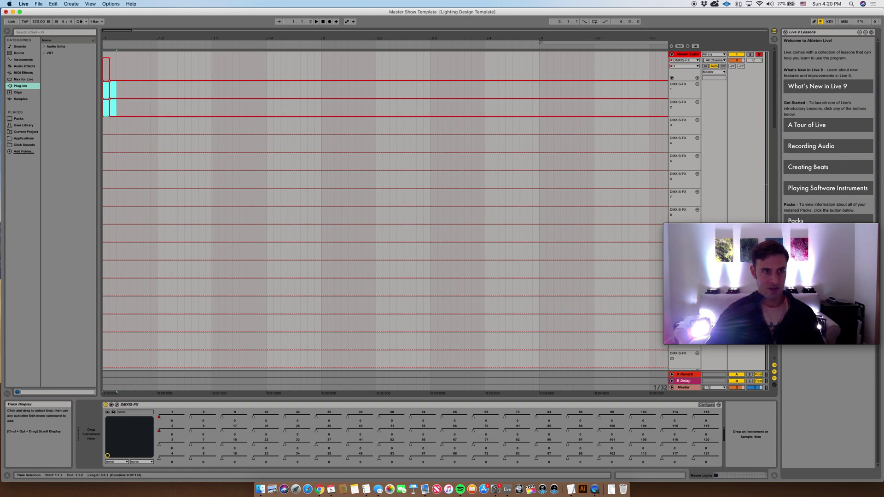
{"action": "left_click", "coordinate": [103, 125]}
{"action": "key", "text": "super+v"}
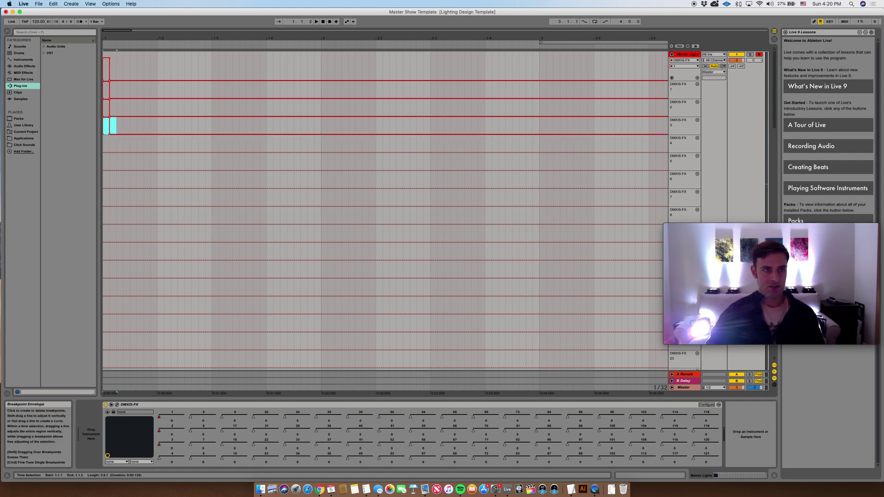
- Copy the pulses of channels 1 to 3 into the start of lanes 4 to 6 and 7 to 9
{"action": "key", "text": "shift+Up"}
{"action": "key", "text": "shift+Up"}
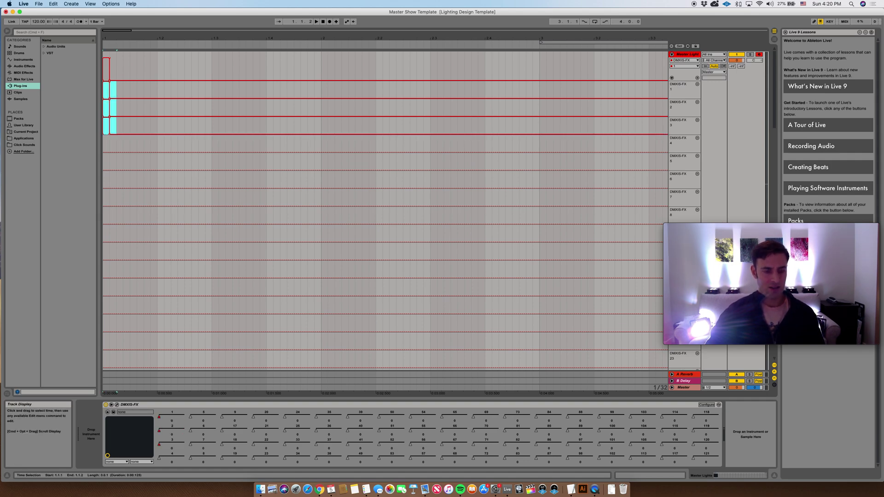
{"action": "left_click", "coordinate": [103, 144]}
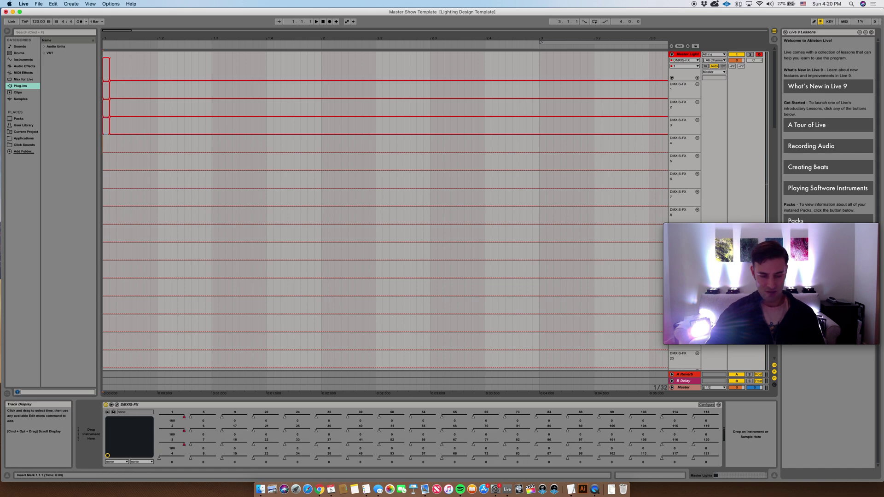
{"action": "key", "text": "super+v"}
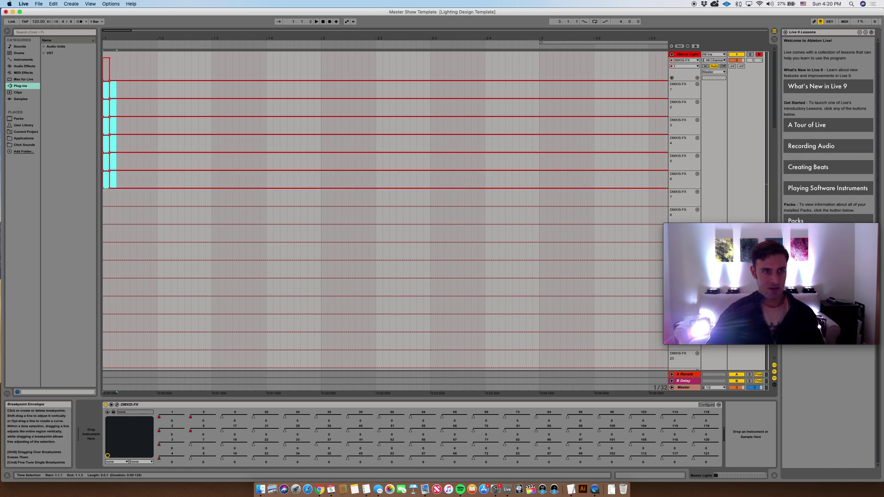
{"action": "key", "text": "super+v"}
{"action": "left_click_drag", "start_coordinate": [103, 191], "coordinate": [117, 239]}
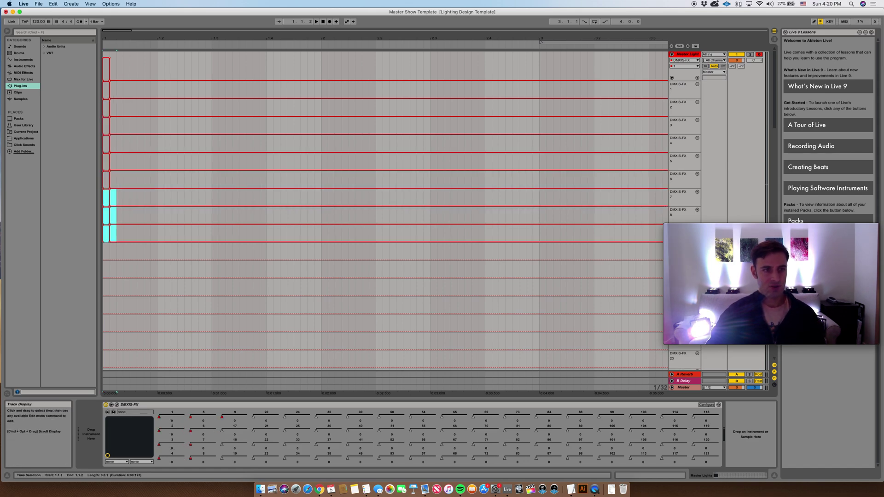
- Copy the pulses of channels 1 to 9 into the start of the channel 17 to 25 lanes
{"action": "scroll", "coordinate": [116, 207], "scroll_direction": "down", "scroll_amount": 2}
{"action": "scroll", "coordinate": [385, 211], "scroll_direction": "up", "scroll_amount": 2}
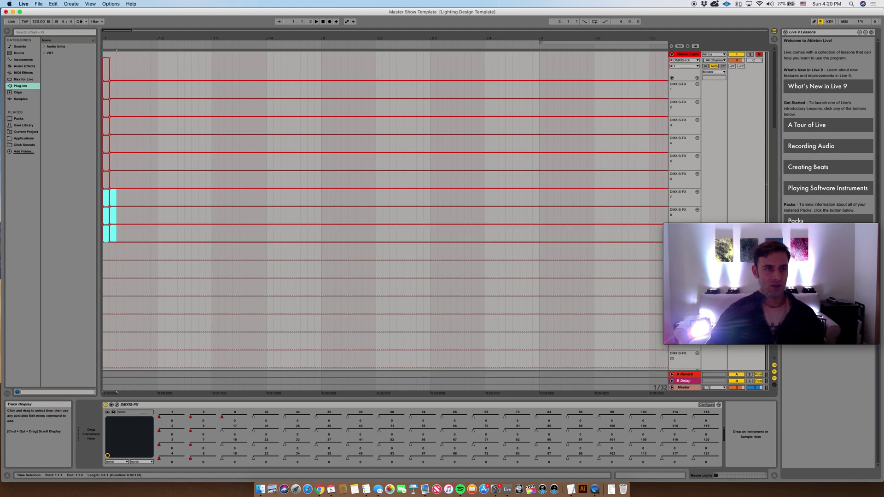
{"action": "left_click", "coordinate": [108, 87], "text": "shift"}
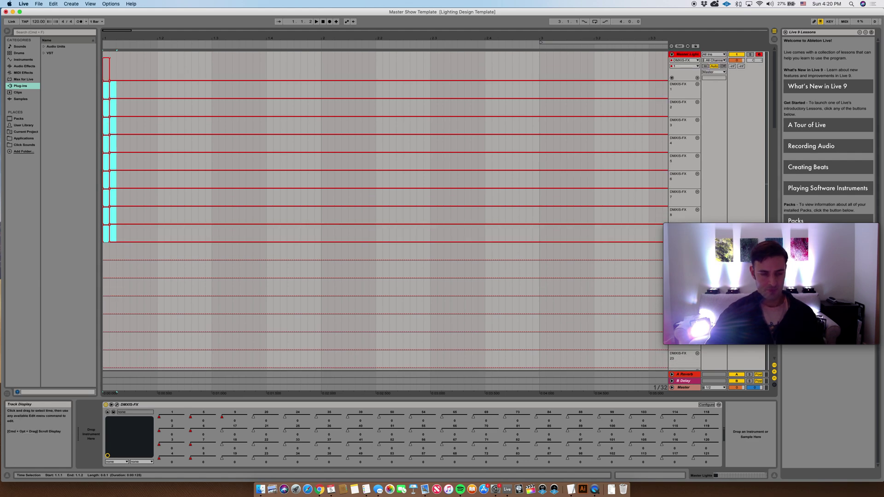
{"action": "key", "text": "super+v"}
{"action": "left_click", "coordinate": [103, 251]}
{"action": "key", "text": "super+v"}
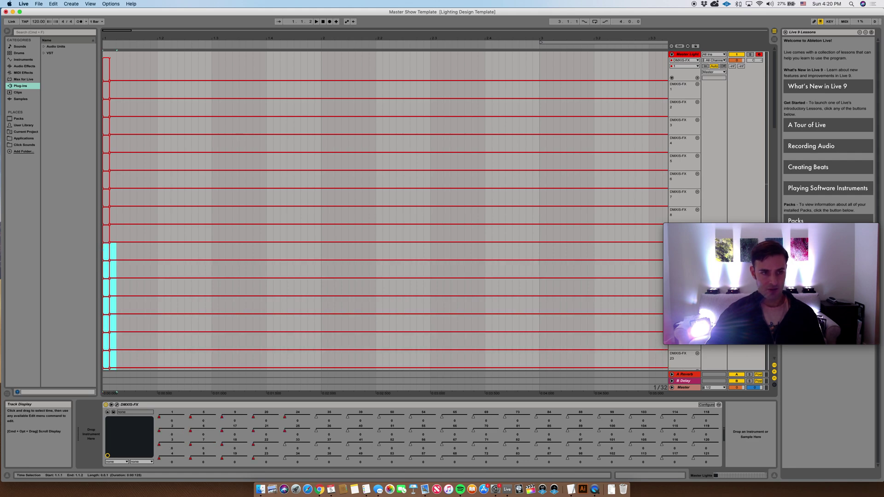
- Copy the pulses of all lanes from channel 1 to 25 and paste them at the start of the lanes from channel 33 to 57
{"action": "left_click", "coordinate": [108, 85], "text": "shift"}
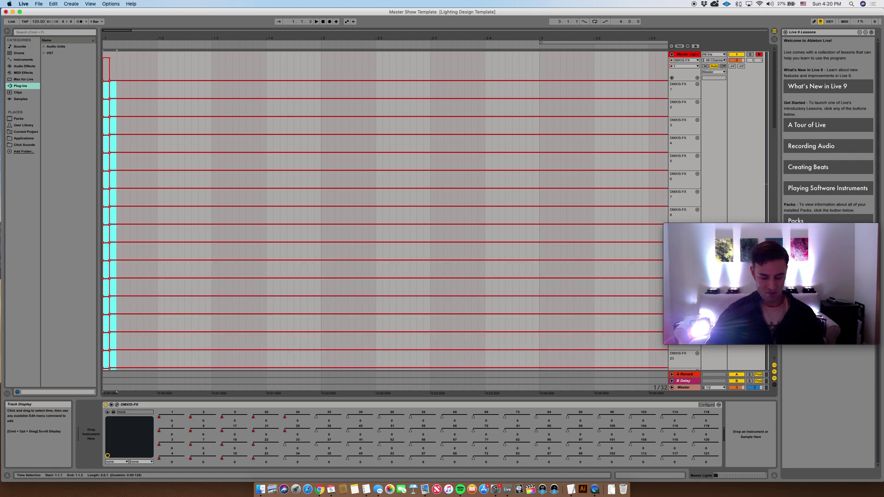
{"action": "scroll", "coordinate": [109, 144], "scroll_direction": "down", "scroll_amount": 10}
{"action": "left_click", "coordinate": [104, 185]}
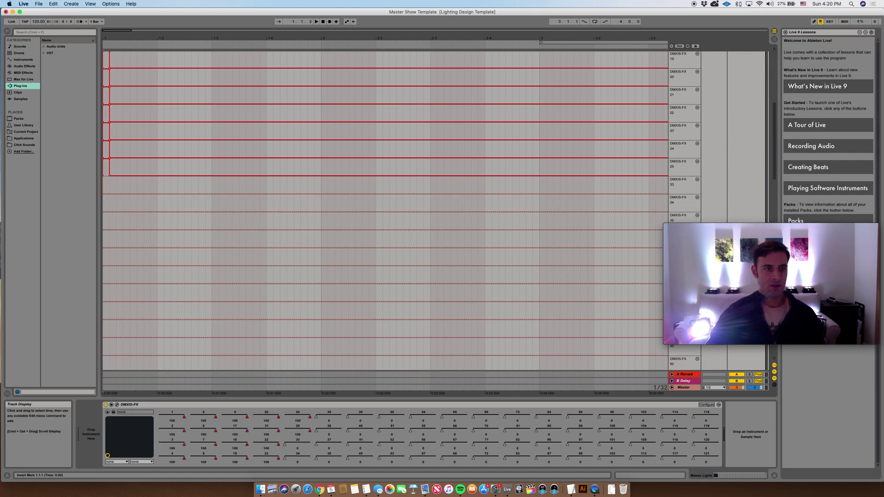
{"action": "key", "text": "super+v"}
{"action": "scroll", "coordinate": [110, 165], "scroll_direction": "down", "scroll_amount": 3}
{"action": "scroll", "coordinate": [322, 208], "scroll_direction": "down", "scroll_amount": 8}
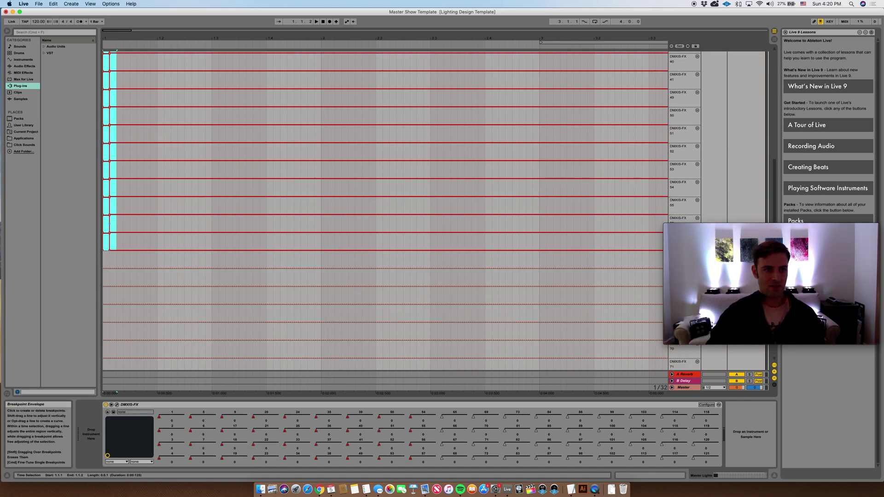
- Paste the same 18-lane pulse block at the start of the remaining lanes, first from channel 65 and again from channel 97
{"action": "left_click", "coordinate": [104, 253]}
{"action": "key", "text": "super+v"}
{"action": "scroll", "coordinate": [323, 207], "scroll_direction": "down", "scroll_amount": 7}
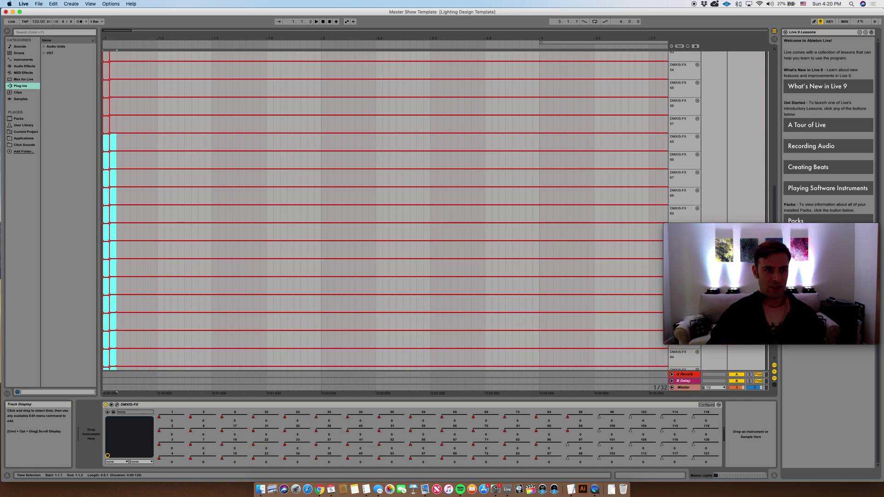
{"action": "left_click", "coordinate": [104, 298]}
{"action": "key", "text": "super+v"}
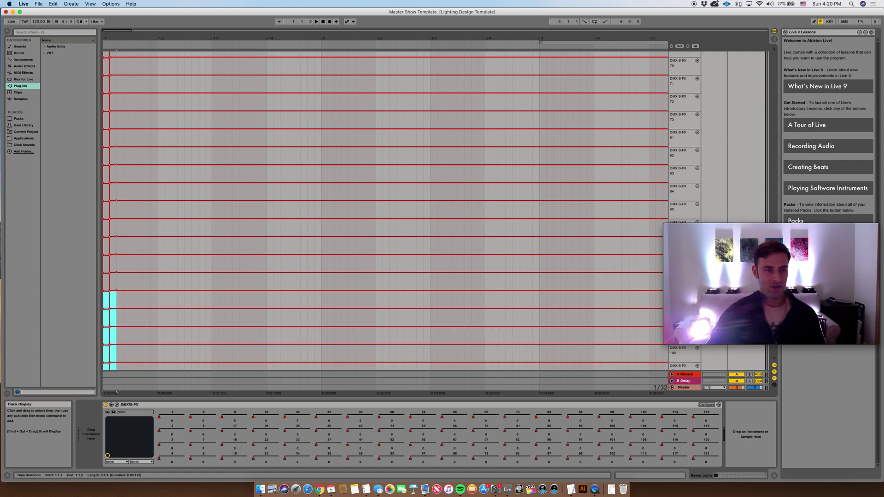
- Insert a MIDI clip on the Master Lights track from 1.1.1 to 1.1.2, spanning the pulses of all channel lanes
{"action": "scroll", "coordinate": [104, 298], "scroll_direction": "down", "scroll_amount": 4}
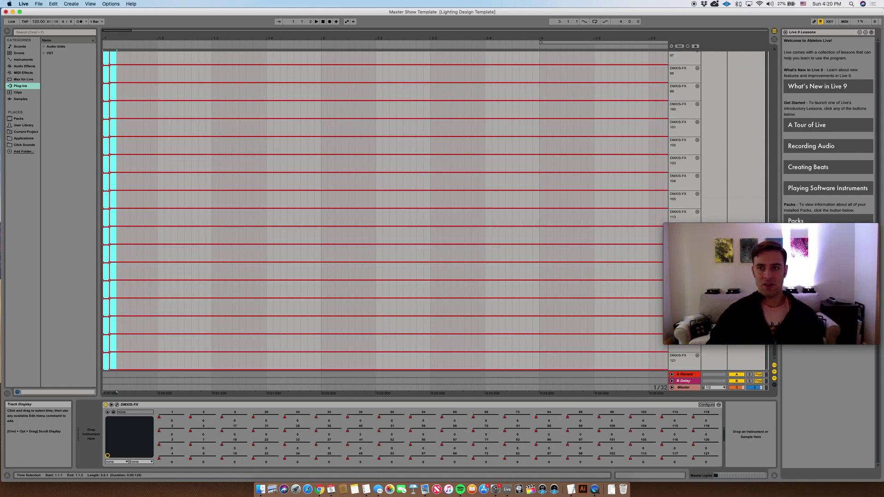
{"action": "scroll", "coordinate": [385, 211], "scroll_direction": "up", "scroll_amount": 20}
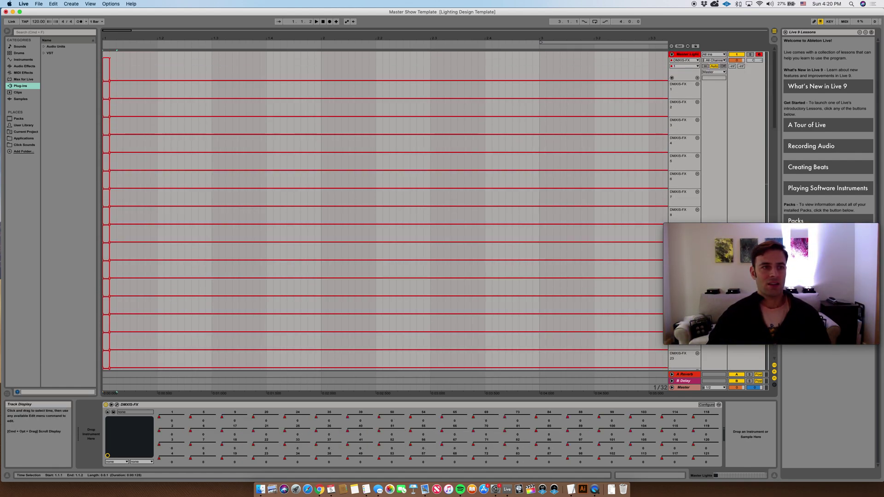
{"action": "left_click_drag", "start_coordinate": [116, 89], "coordinate": [103, 65]}
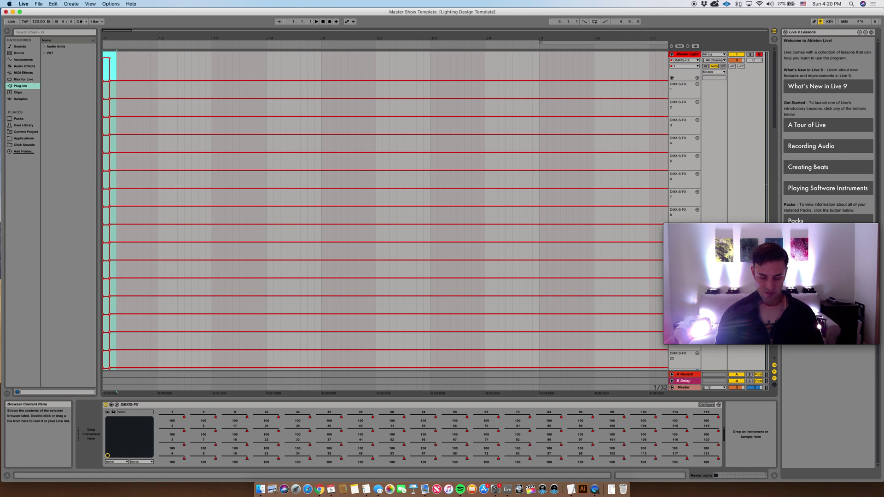
{"action": "key", "text": "super+shift+m"}
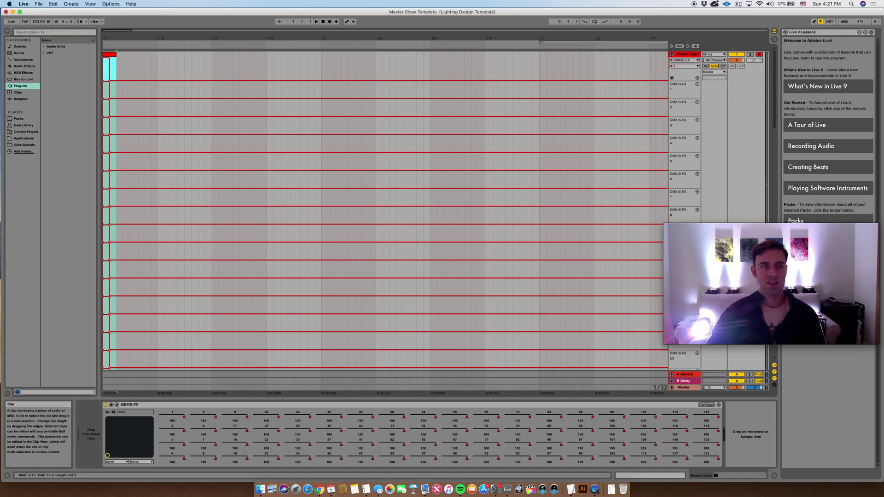
- Copy the short clip into the first Master Lights clip slot in Session View and turn off its looping
{"action": "key", "text": "Tab"}
{"action": "left_click", "coordinate": [118, 41]}
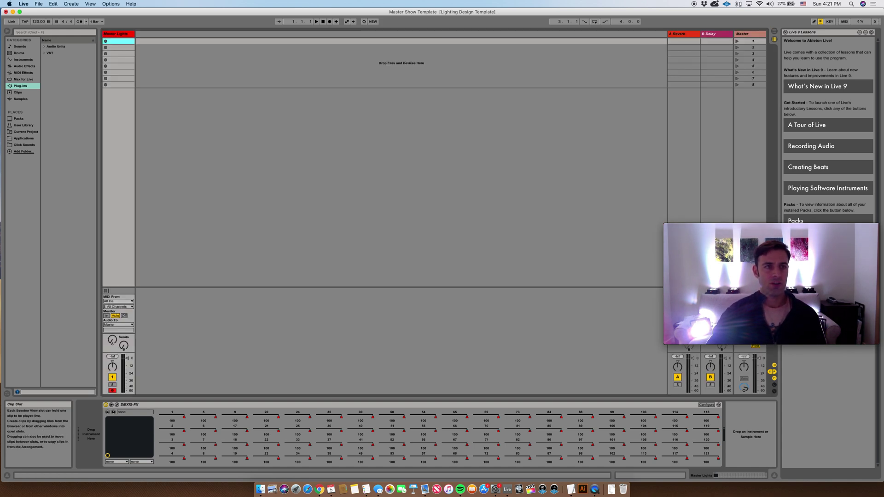
{"action": "key", "text": "super+shift+m"}
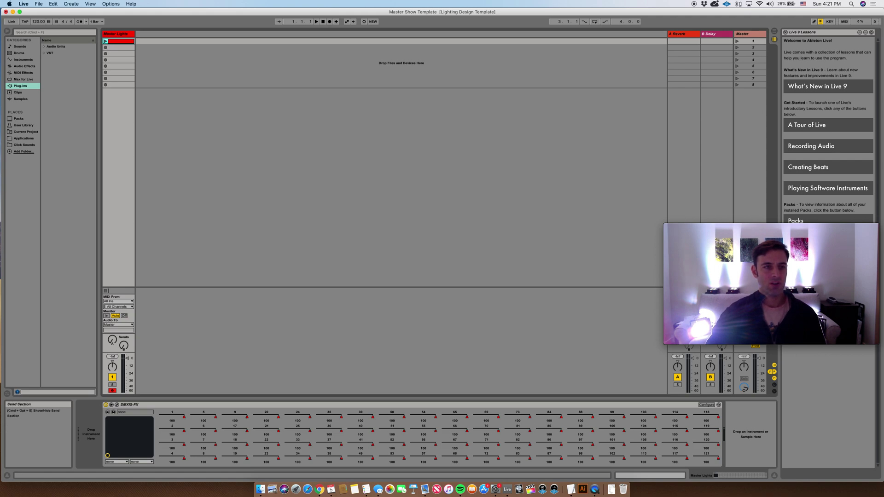
{"action": "key", "text": "shift+Tab"}
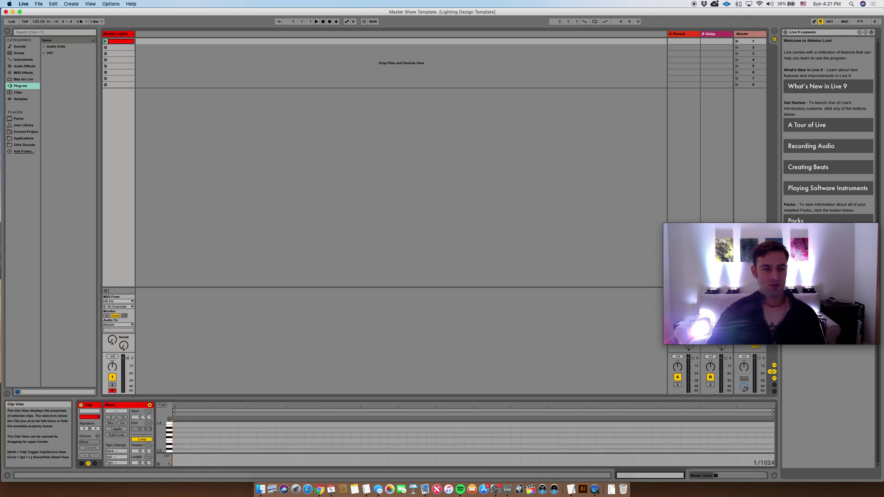
{"action": "left_click", "coordinate": [142, 439]}
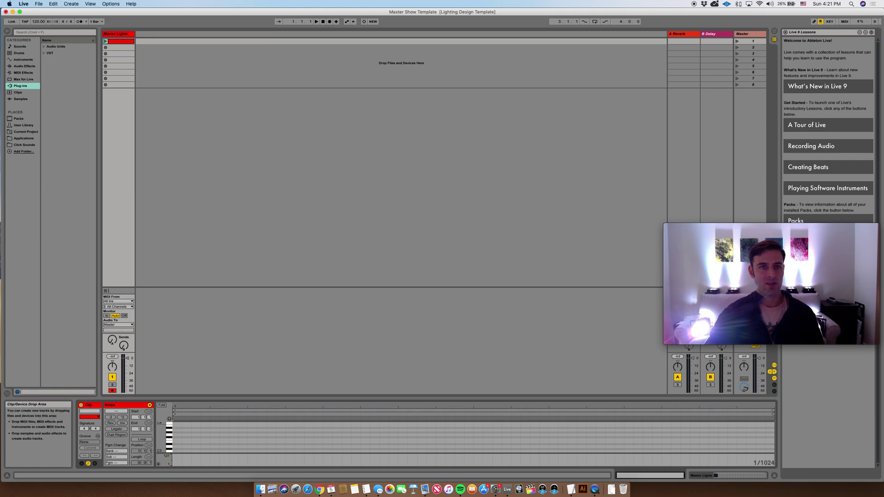
- Launch the first scene to test the Master Lights clip
{"action": "mouse_move", "coordinate": [882, 2]}
{"action": "left_click", "coordinate": [641, 98]}
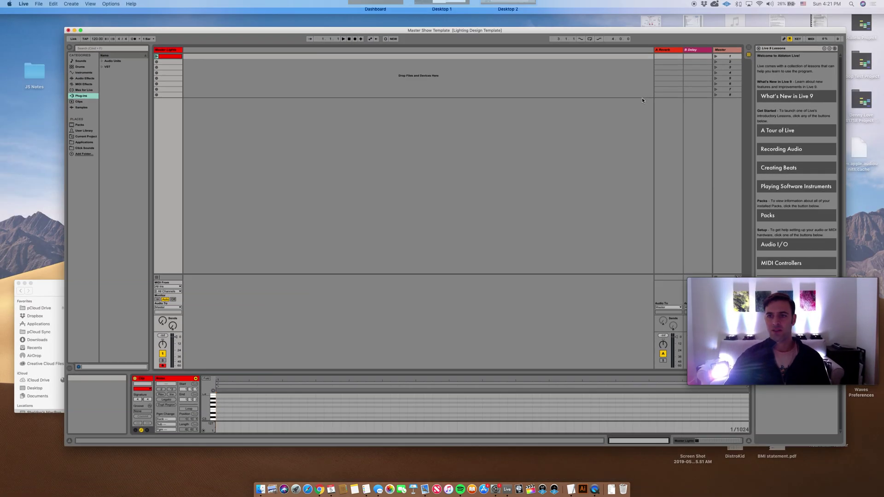
{"action": "left_click", "coordinate": [737, 42]}
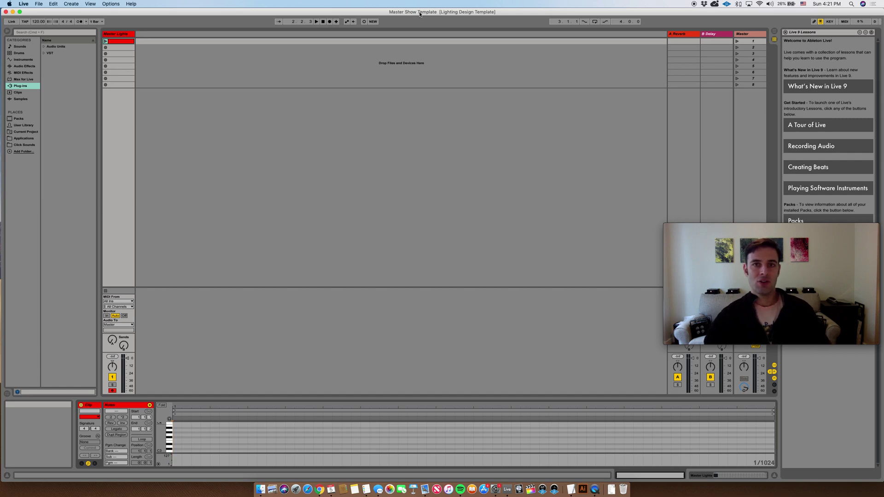
- Open the recent Live set WYHI Lighting.als from the Lighting Design Template project
{"action": "left_click", "coordinate": [39, 4]}
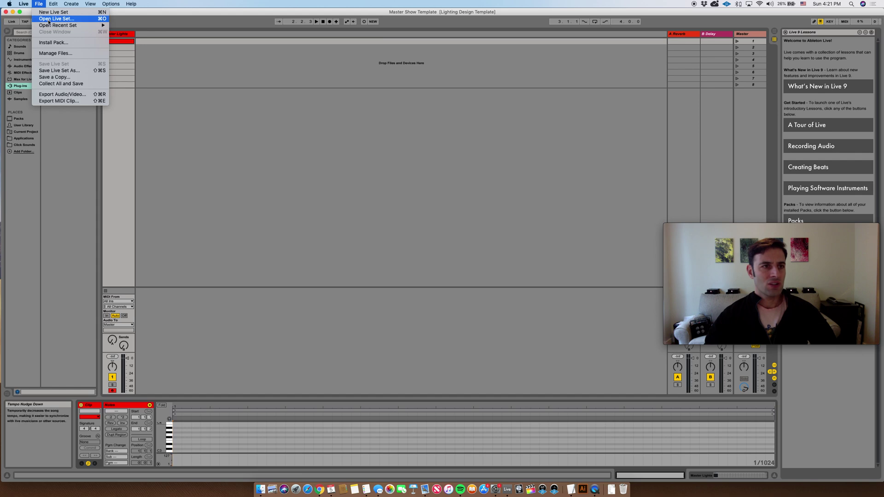
{"action": "mouse_move", "coordinate": [51, 26]}
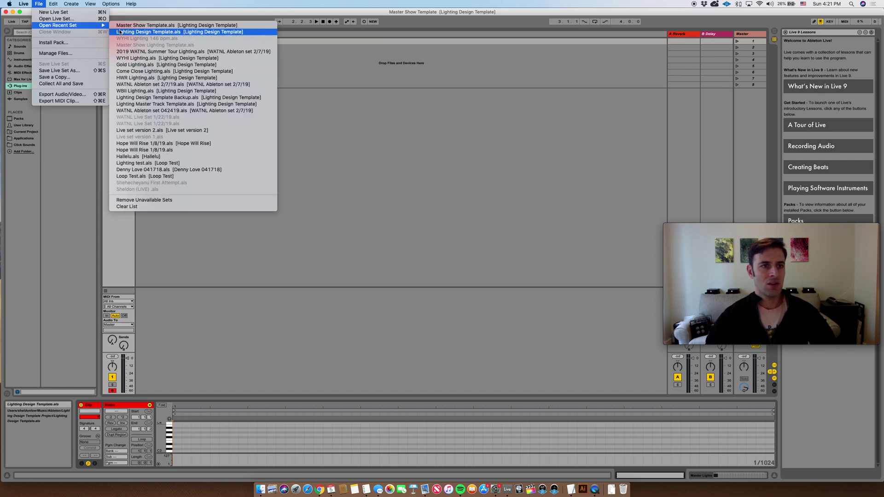
{"action": "left_click", "coordinate": [128, 61]}
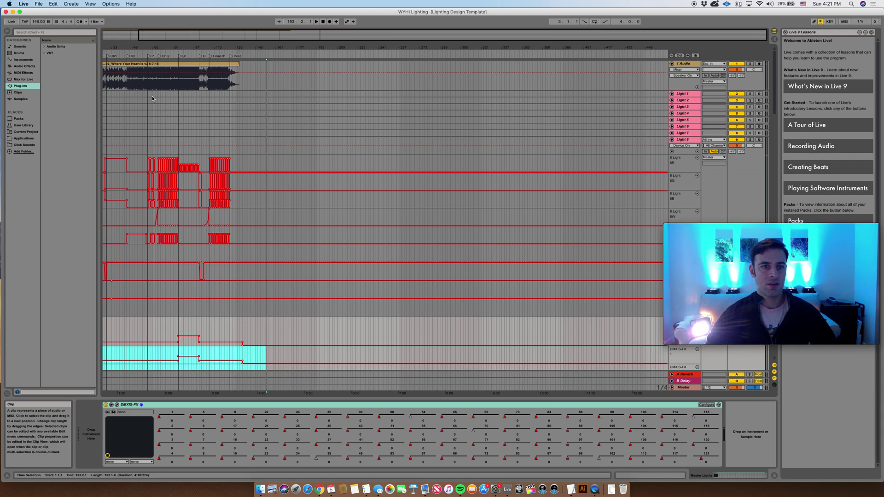
- Fold the Light 8 track and copy the Master Lights automation of all DMXIS-FX lanes from the song's start to bar 155
{"action": "left_click", "coordinate": [323, 21]}
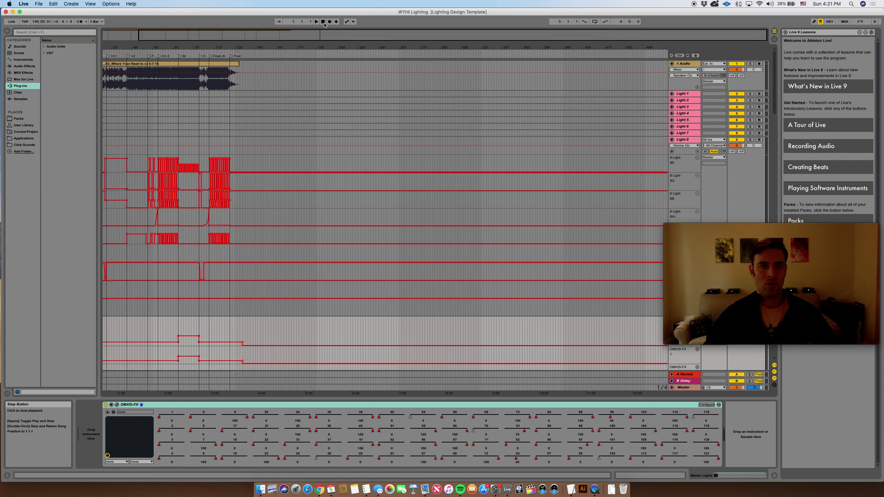
{"action": "left_click", "coordinate": [670, 150]}
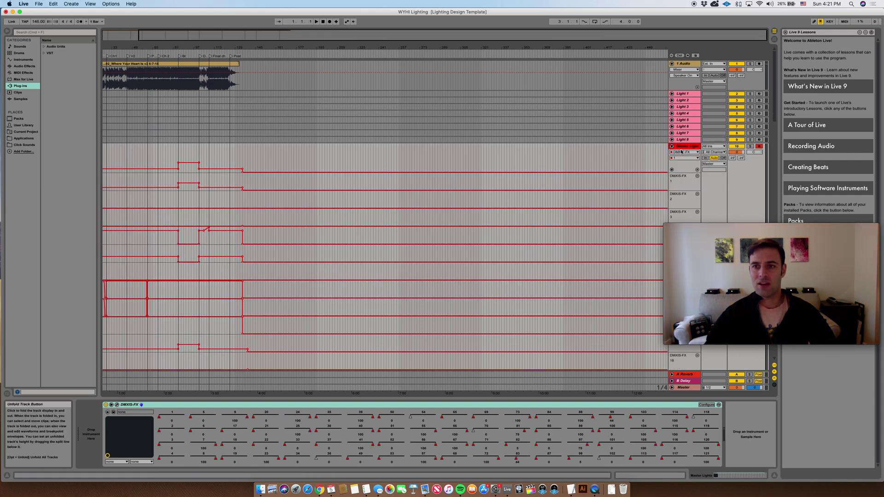
{"action": "left_click", "coordinate": [105, 182]}
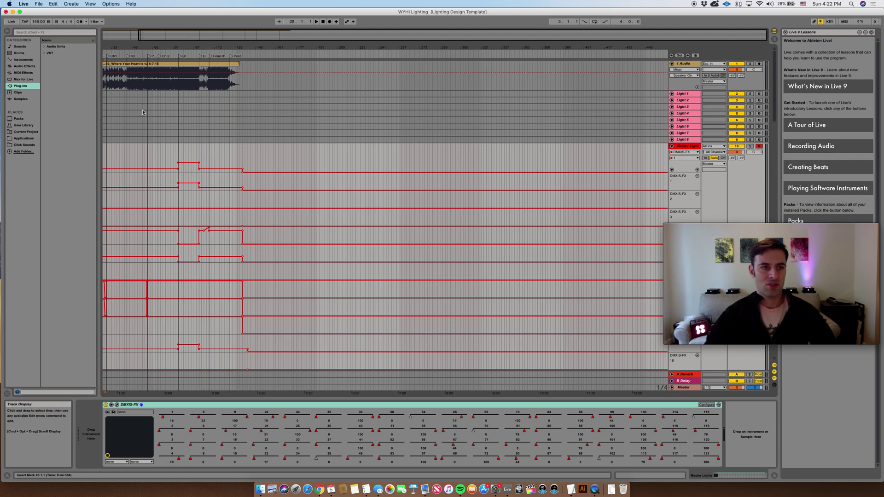
{"action": "key", "text": "space"}
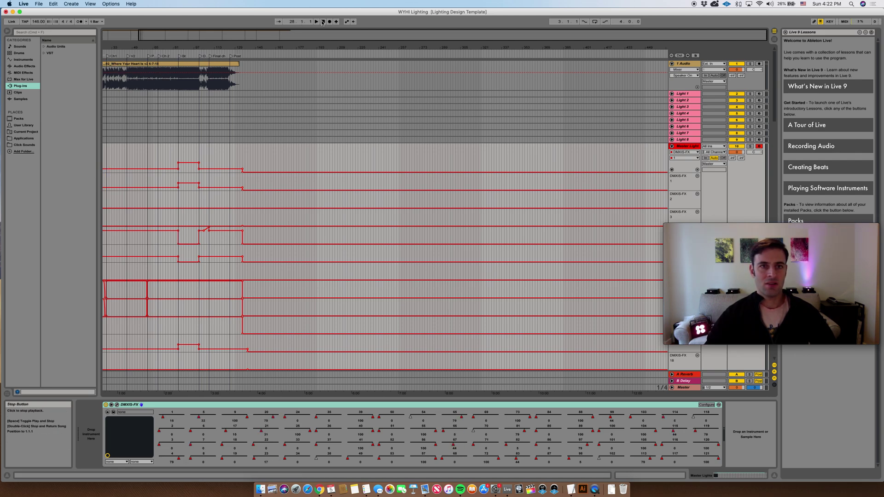
{"action": "scroll", "coordinate": [241, 274], "scroll_direction": "down", "scroll_amount": 10}
{"action": "scroll", "coordinate": [241, 275], "scroll_direction": "down", "scroll_amount": 20}
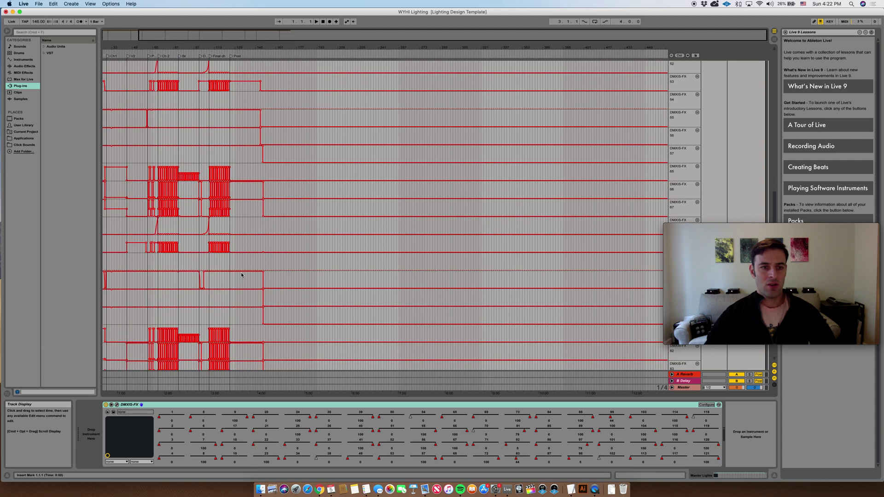
{"action": "left_click", "coordinate": [268, 360], "text": "shift"}
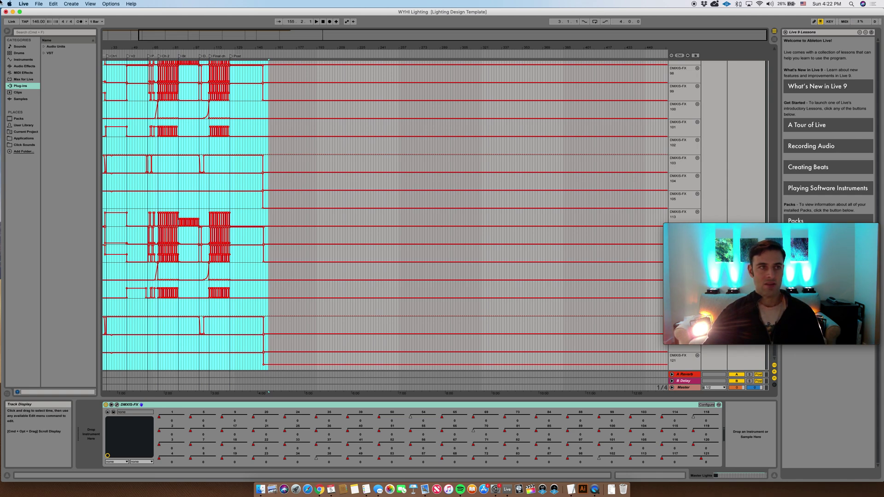
- Reopen the recent set Master Show Template.als without saving the changes to WYHI Lighting
{"action": "left_click", "coordinate": [38, 4]}
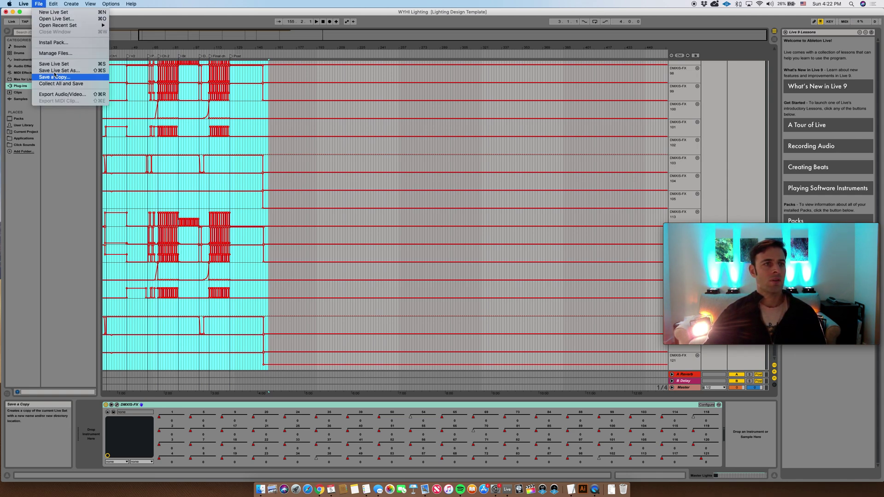
{"action": "mouse_move", "coordinate": [53, 26]}
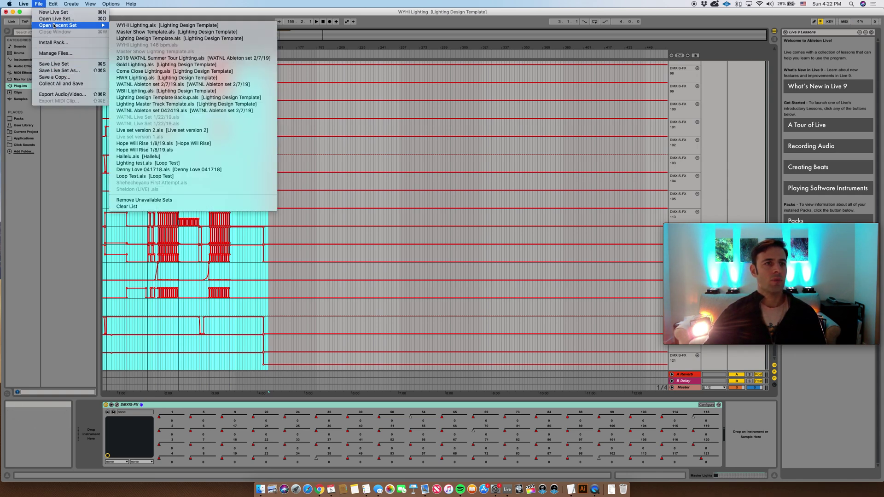
{"action": "left_click", "coordinate": [127, 32]}
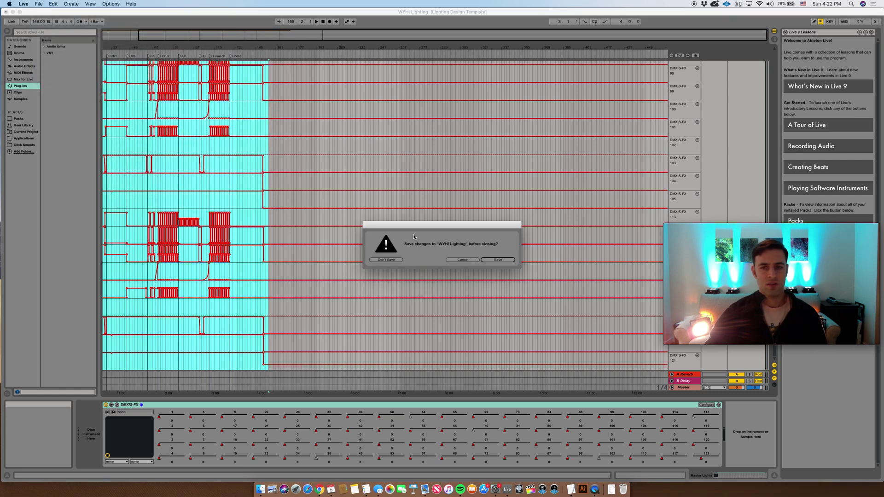
{"action": "left_click", "coordinate": [385, 260]}
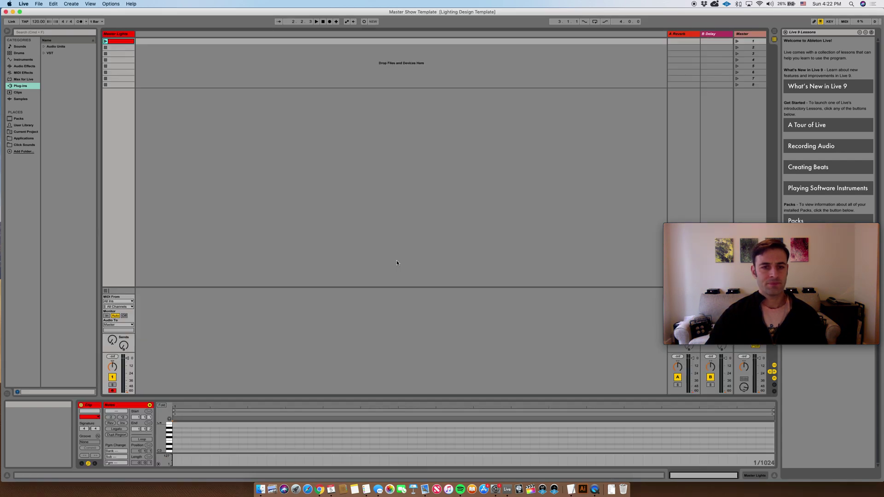
- Return to Arrangement View and switch the Master Lights track back to playing its arrangement automation
{"action": "key", "text": "Tab"}
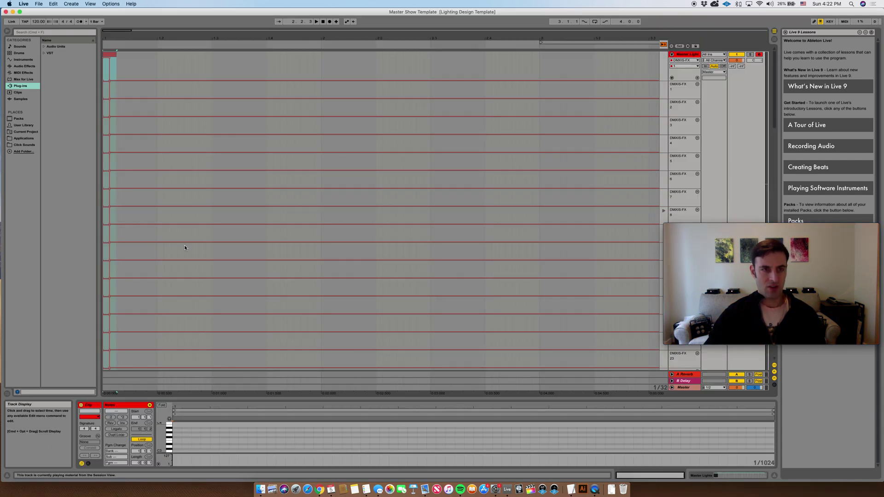
{"action": "left_click", "coordinate": [127, 67]}
{"action": "left_click", "coordinate": [112, 55]}
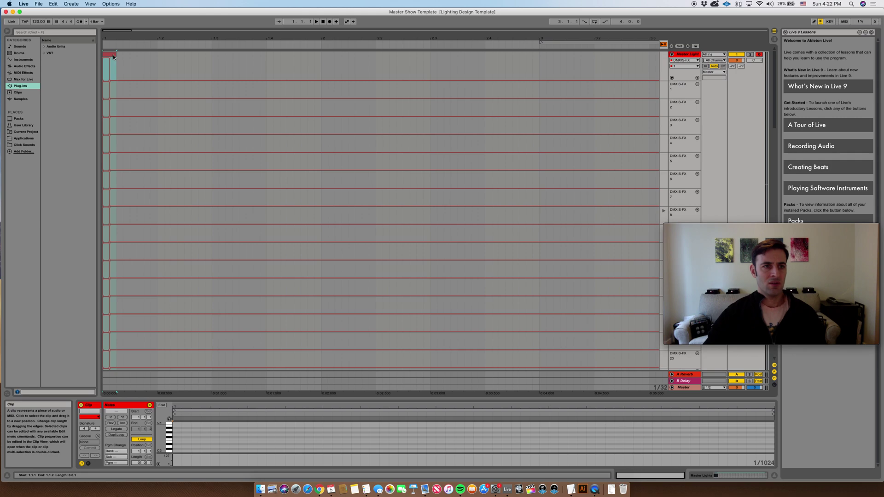
{"action": "left_click", "coordinate": [663, 45]}
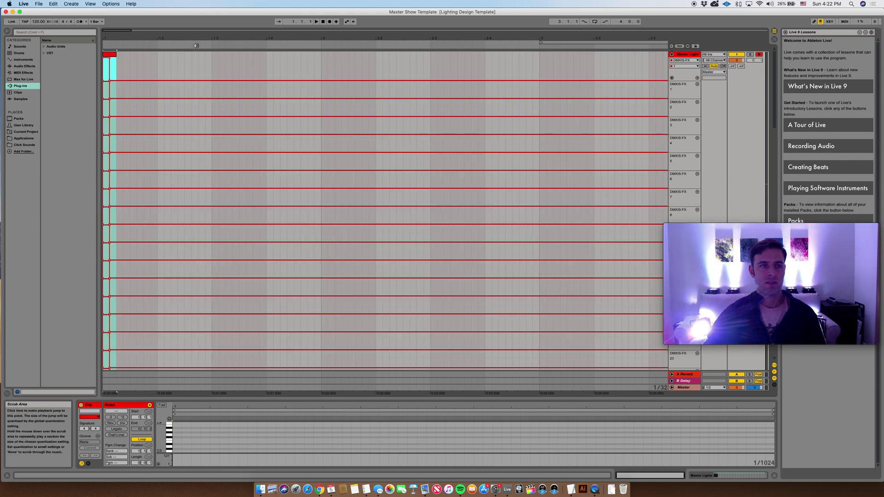
- Delete the short clip and its opening pulses, and paste the copied song automation at 1.1.1 from the channel 1 lane onward
{"action": "left_click", "coordinate": [111, 73]}
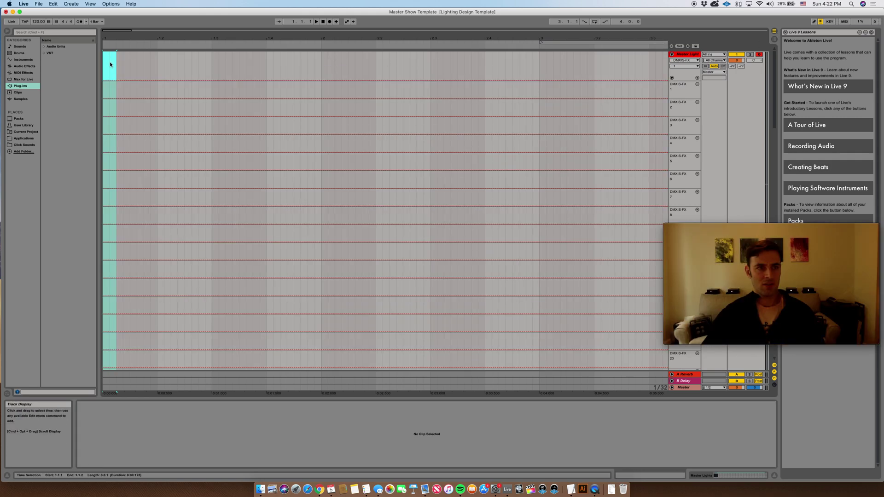
{"action": "left_click", "coordinate": [109, 94]}
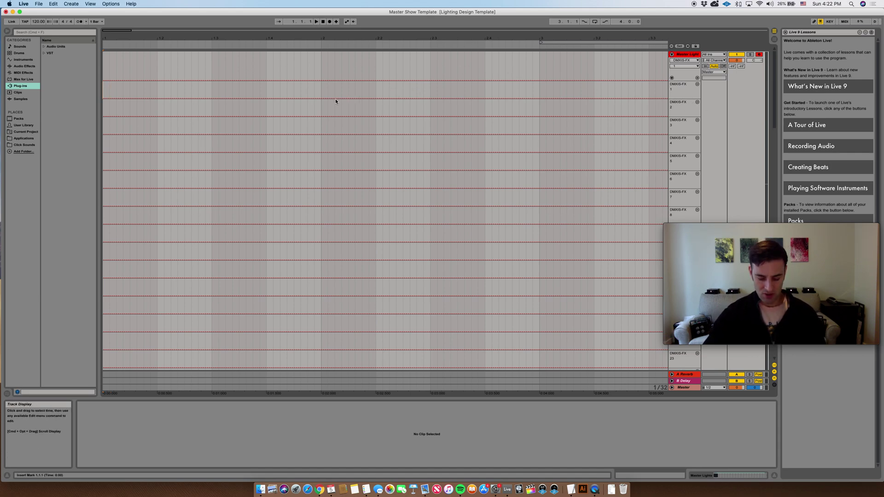
{"action": "key", "text": "super+a"}
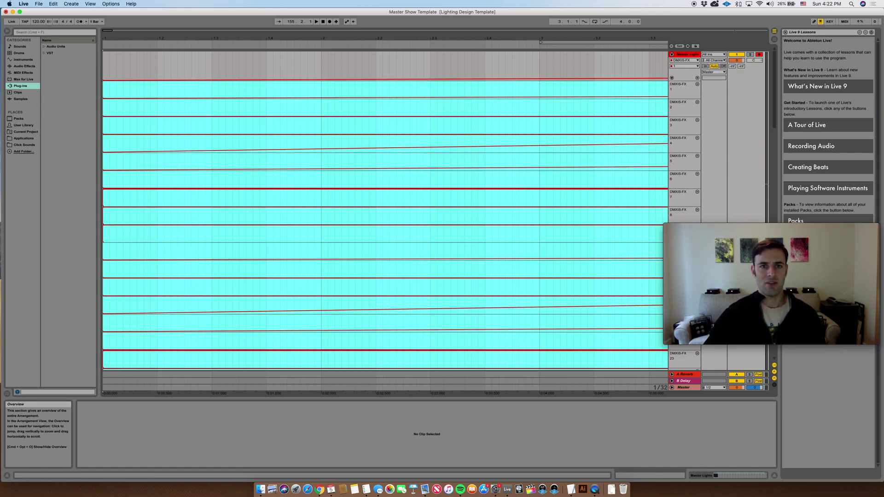
- Select the Master Lights track and its automation lanes from 1.1.1 to bar 149, checking where each lane's automation ends
{"action": "left_click_drag", "start_coordinate": [107, 30], "coordinate": [108, 7]}
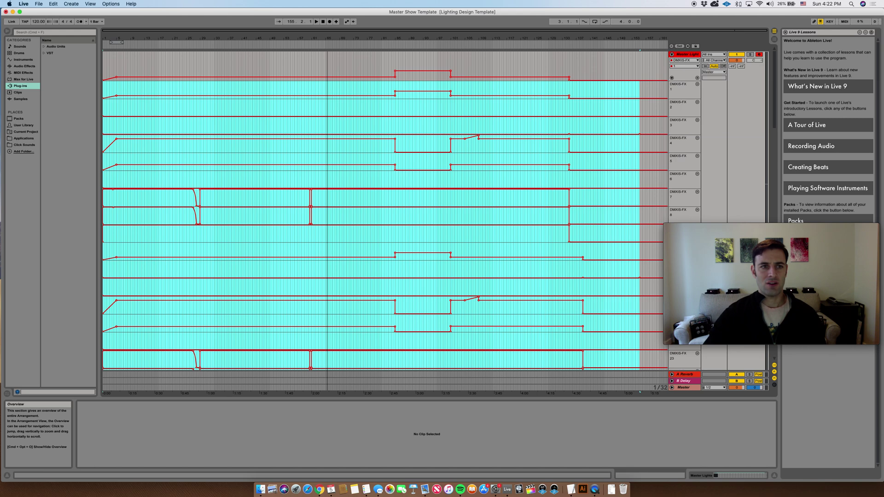
{"action": "left_click", "coordinate": [106, 58]}
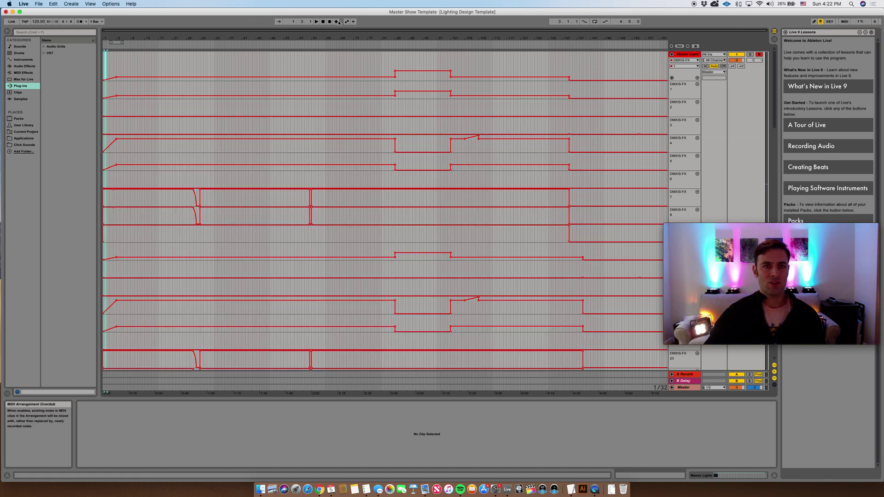
{"action": "left_click", "coordinate": [586, 71], "text": "shift"}
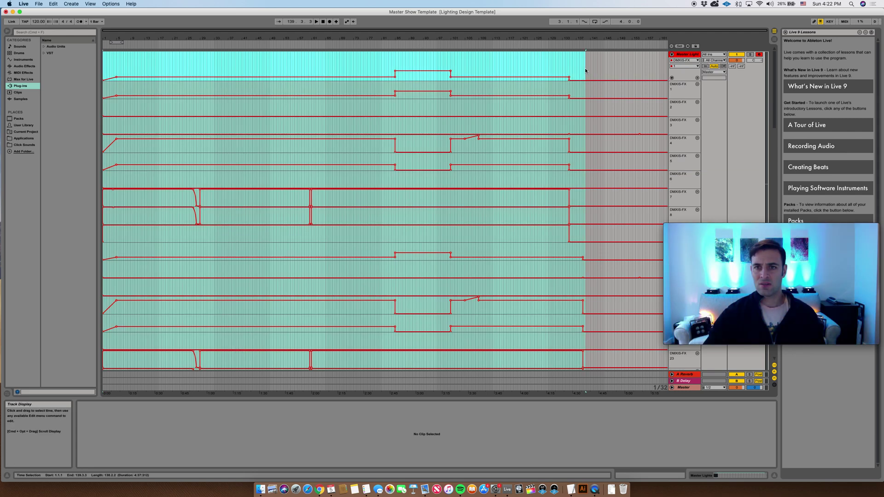
{"action": "scroll", "coordinate": [598, 246], "scroll_direction": "down", "scroll_amount": 10}
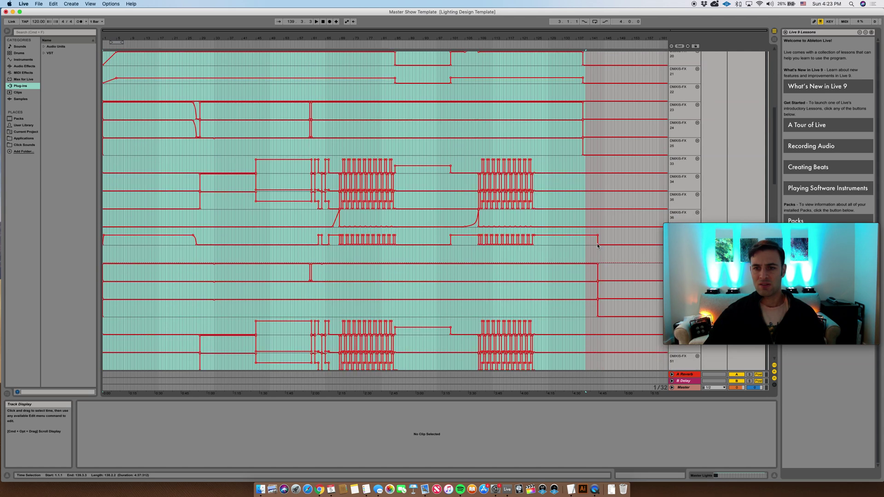
{"action": "scroll", "coordinate": [636, 105], "scroll_direction": "up", "scroll_amount": 10}
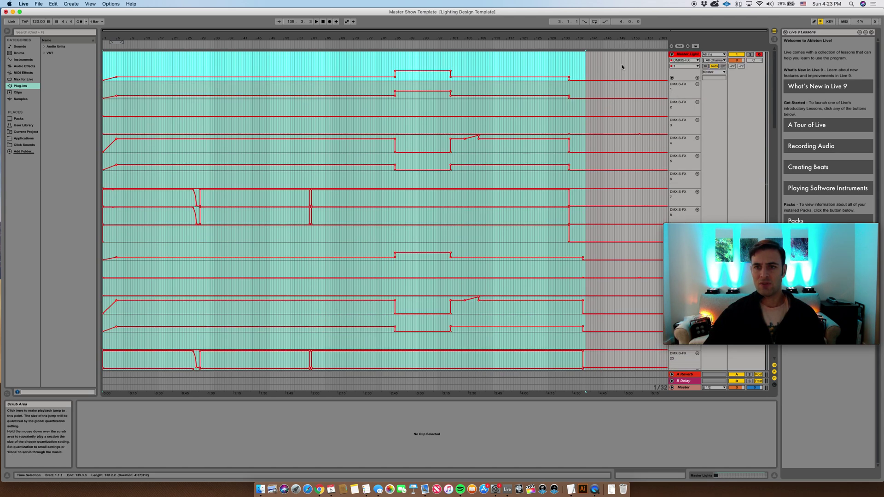
{"action": "left_click", "coordinate": [621, 70], "text": "shift"}
{"action": "scroll", "coordinate": [618, 204], "scroll_direction": "down", "scroll_amount": 15}
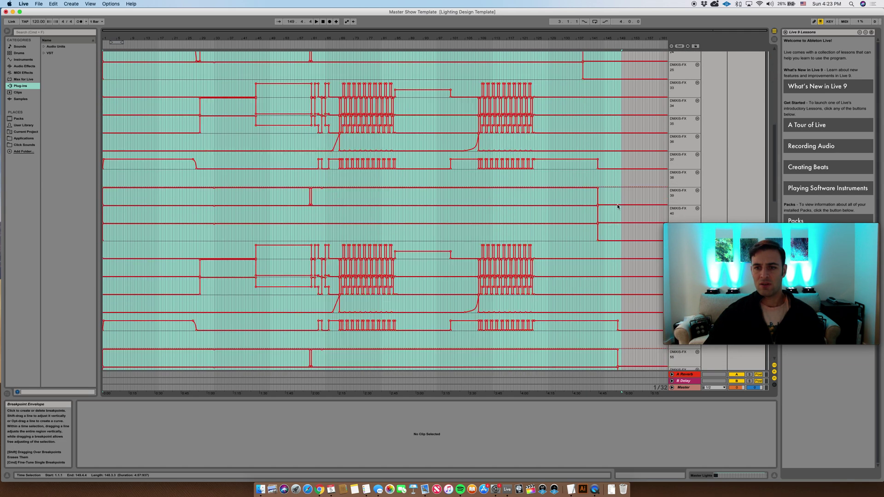
{"action": "scroll", "coordinate": [618, 207], "scroll_direction": "up", "scroll_amount": 12}
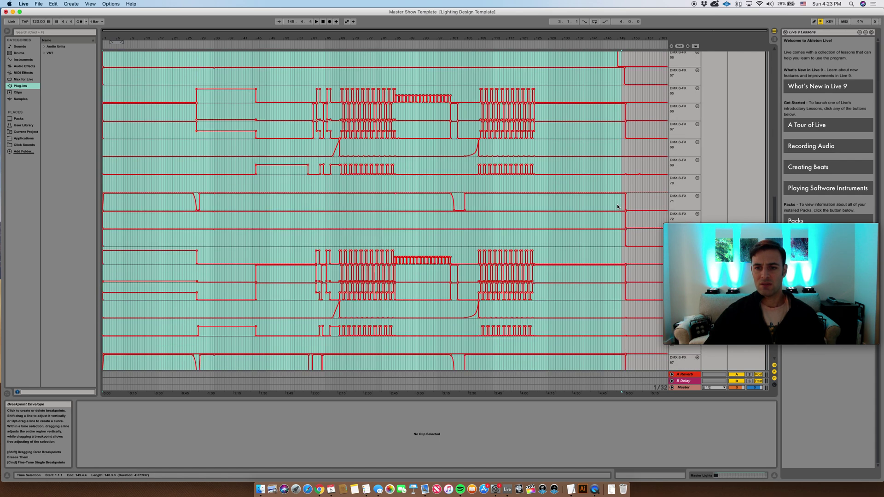
{"action": "scroll", "coordinate": [618, 207], "scroll_direction": "up", "scroll_amount": 5}
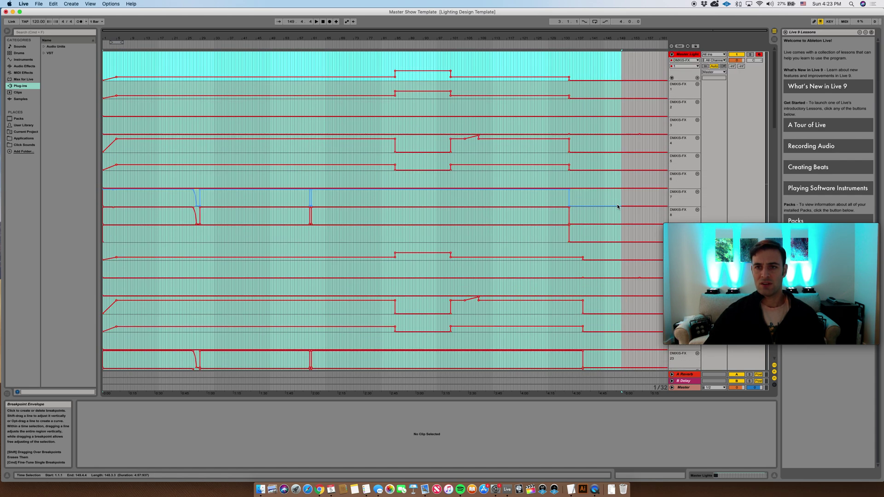
- Extend the selection to bar 159, past the end of all lane automation, and insert an empty MIDI clip across it
{"action": "left_click", "coordinate": [658, 44]}
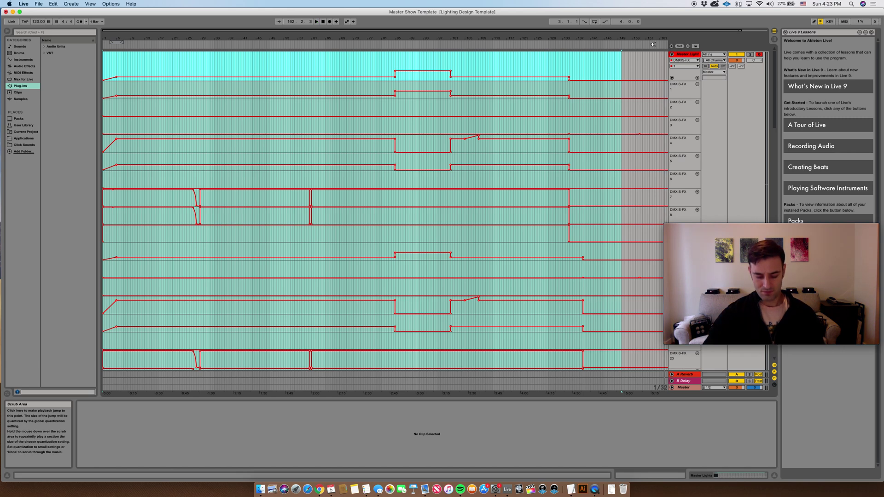
{"action": "left_click", "coordinate": [653, 60], "text": "shift"}
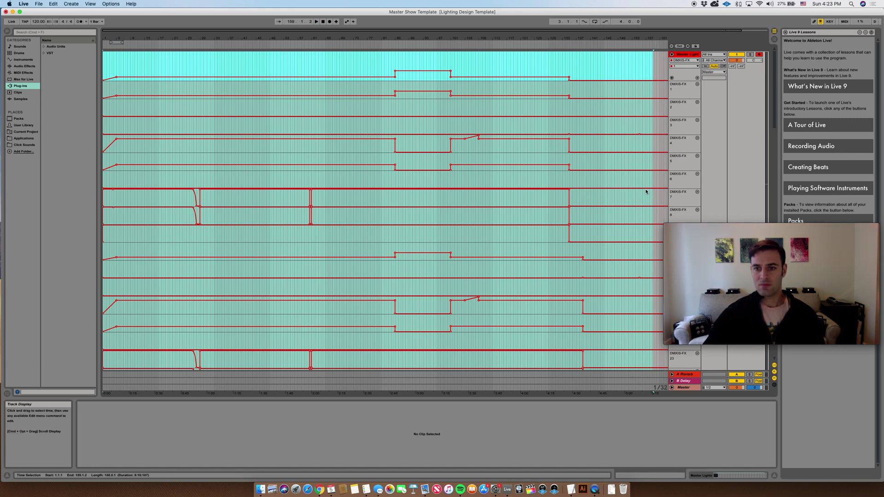
{"action": "scroll", "coordinate": [645, 191], "scroll_direction": "down", "scroll_amount": 20}
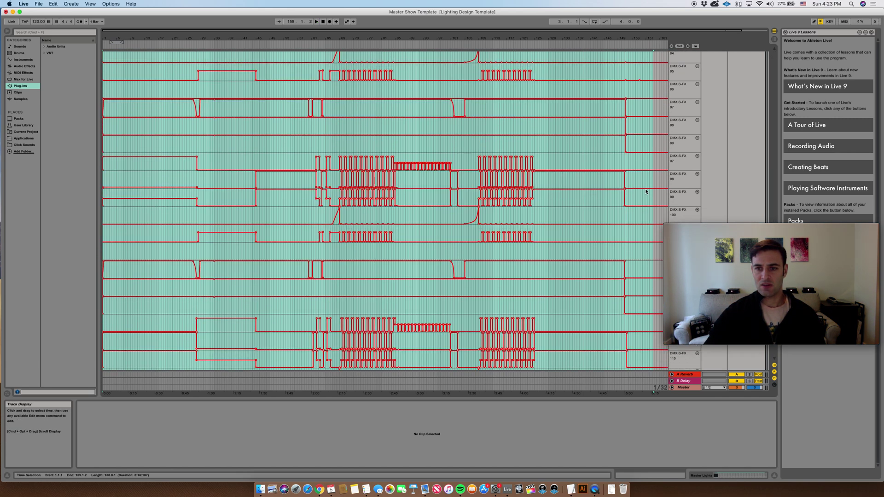
{"action": "scroll", "coordinate": [646, 191], "scroll_direction": "down", "scroll_amount": 5}
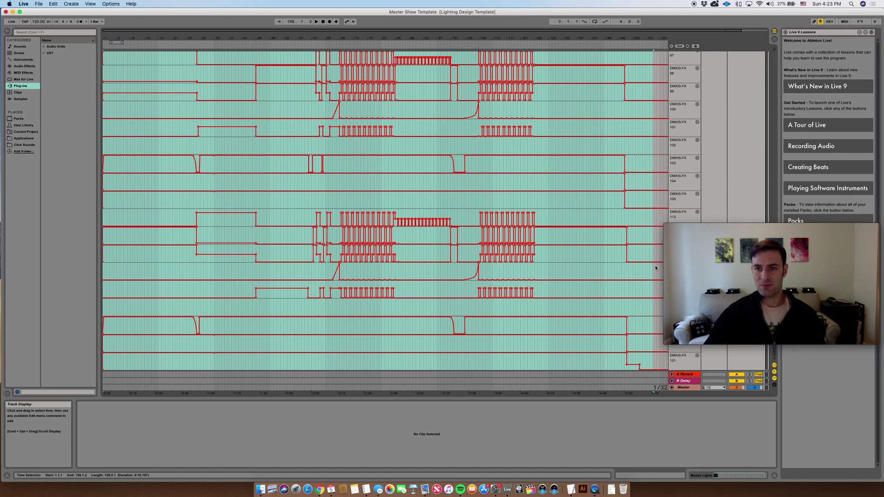
{"action": "scroll", "coordinate": [644, 286], "scroll_direction": "up", "scroll_amount": 20}
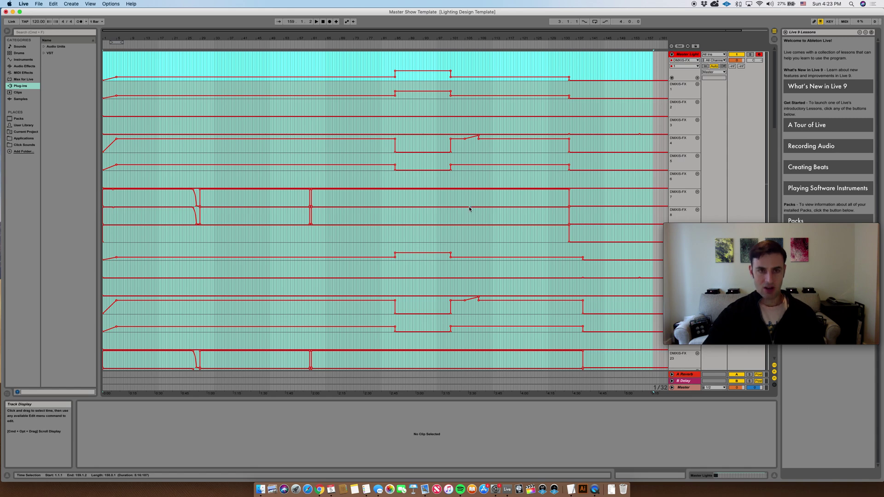
{"action": "key", "text": "super+shift+m"}
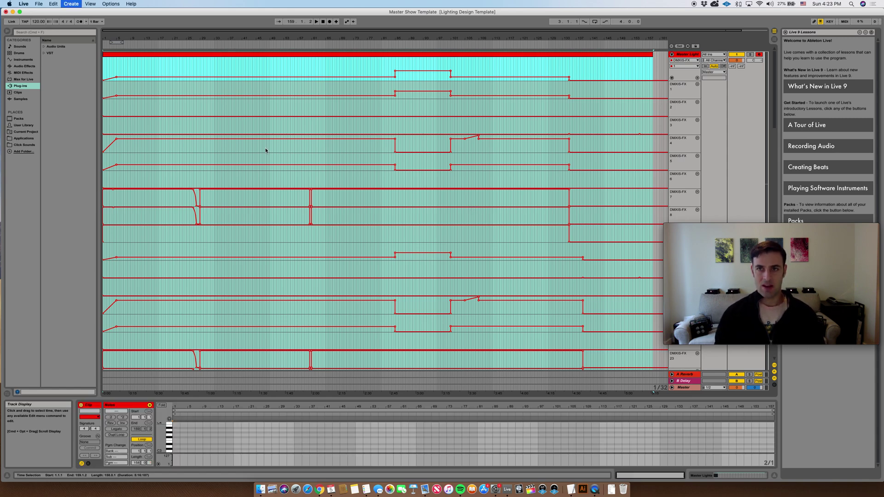
- Copy the new full-length clip and paste it into the second Master Lights slot in Session View
{"action": "right_click", "coordinate": [260, 57]}
{"action": "left_click", "coordinate": [266, 65]}
{"action": "key", "text": "Tab"}
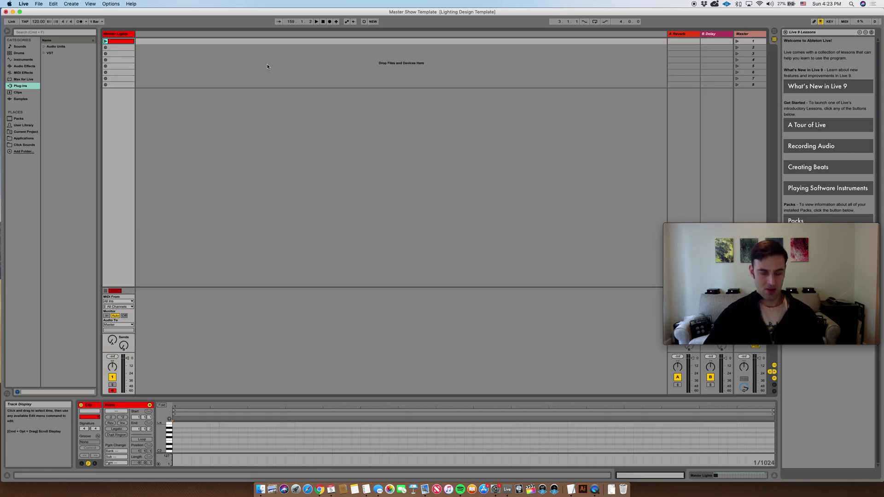
{"action": "left_click", "coordinate": [120, 48]}
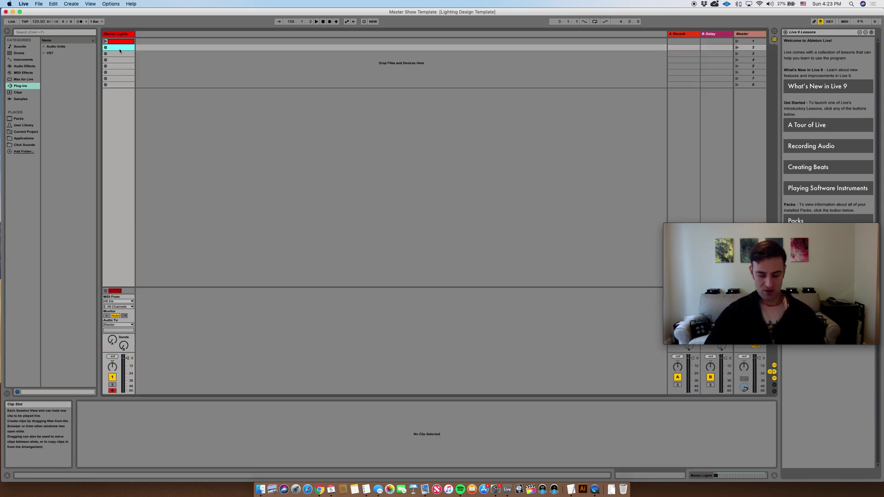
{"action": "key", "text": "super+shift+m"}
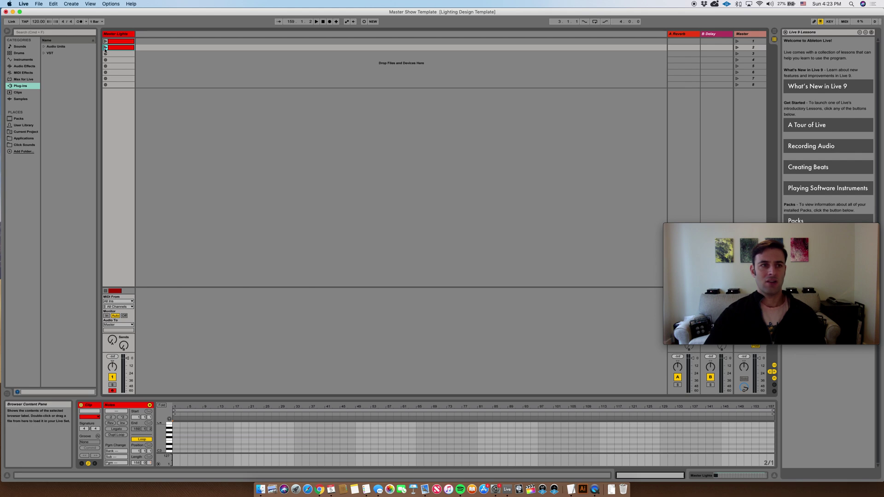
- Colour the pasted clip light blue and name it WYHI
{"action": "right_click", "coordinate": [110, 48]}
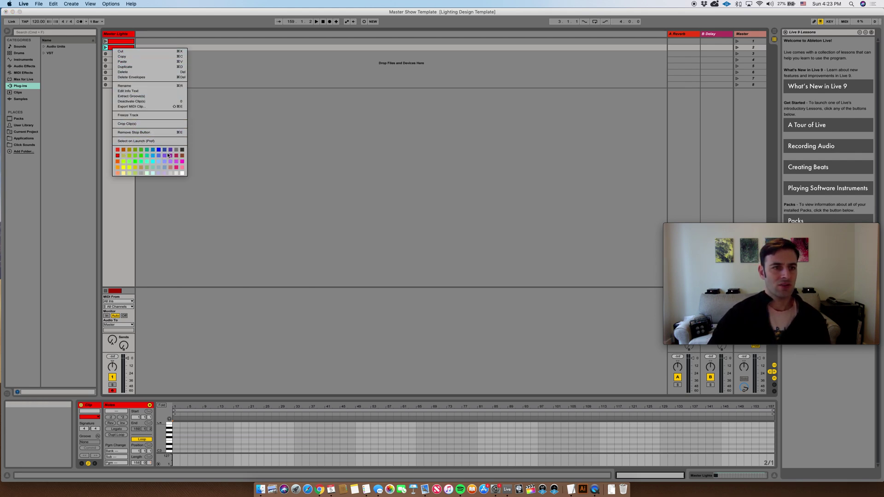
{"action": "left_click", "coordinate": [157, 166]}
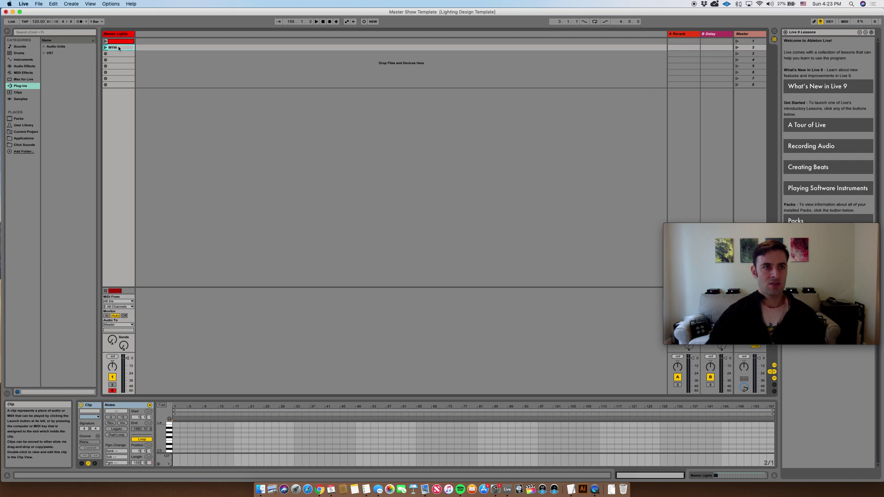
- Rename scene 2 on the Master track as "WYHI, 148 bpm" so that it carries the song's tempo
{"action": "left_click", "coordinate": [747, 47]}
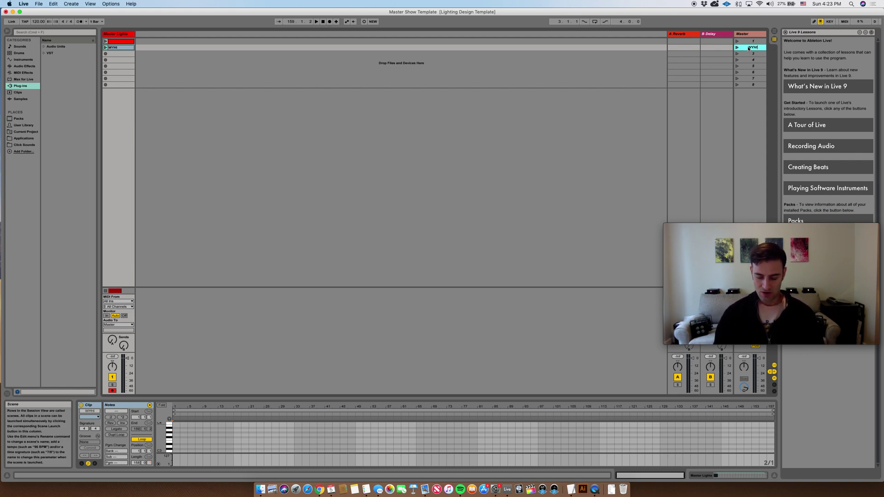
{"action": "type", "text": "WYHI 146 bpm"}
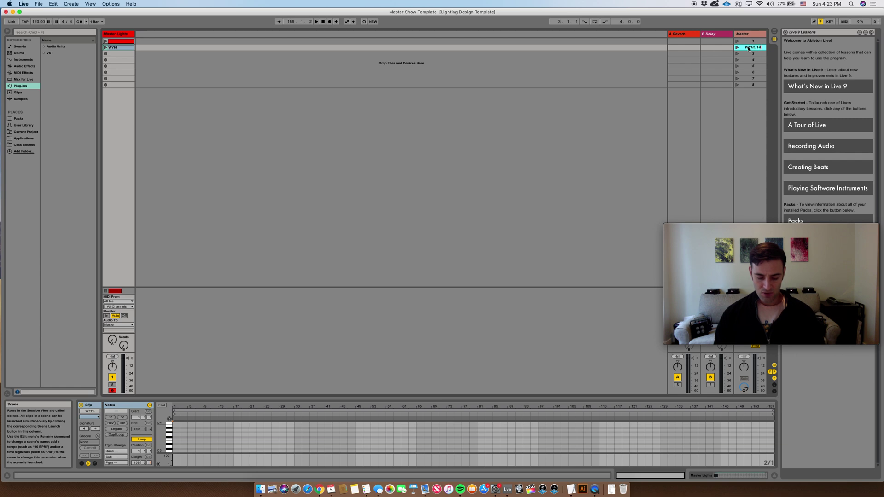
{"action": "key", "text": "BackSpace"}
{"action": "key", "text": "BackSpace"}
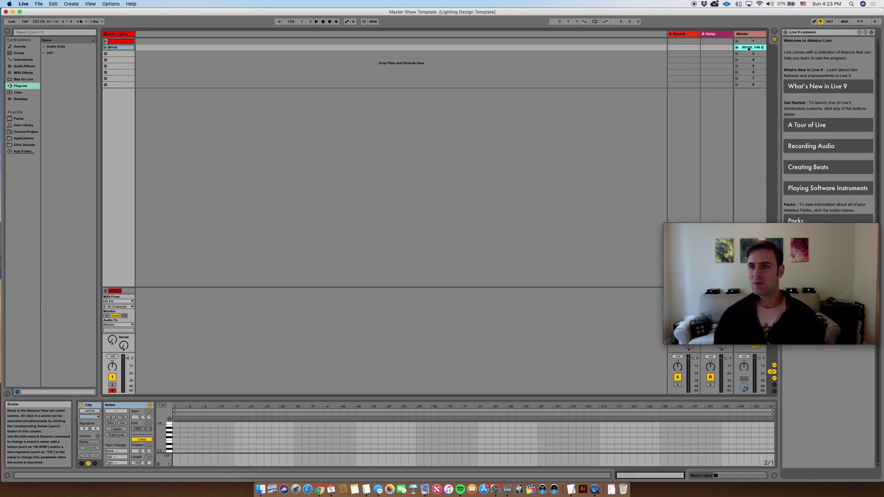
{"action": "type", "text": "pm"}
{"action": "left_click", "coordinate": [603, 72]}
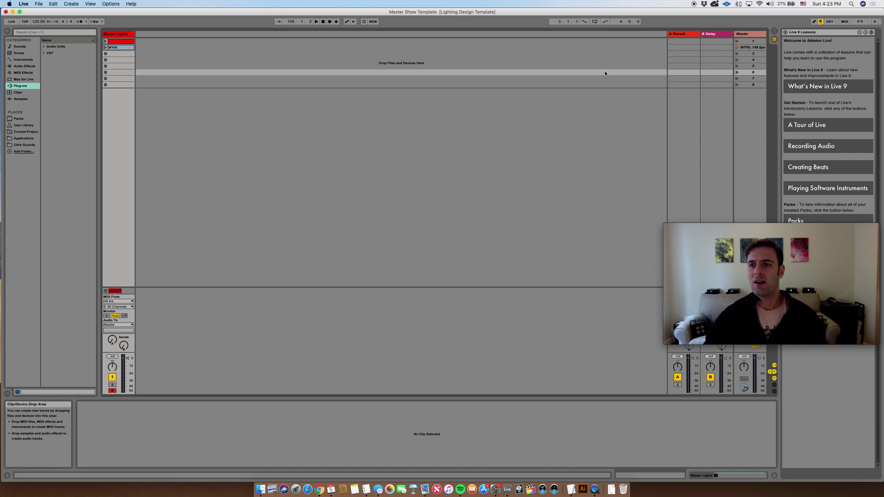
{"action": "left_click", "coordinate": [750, 48]}
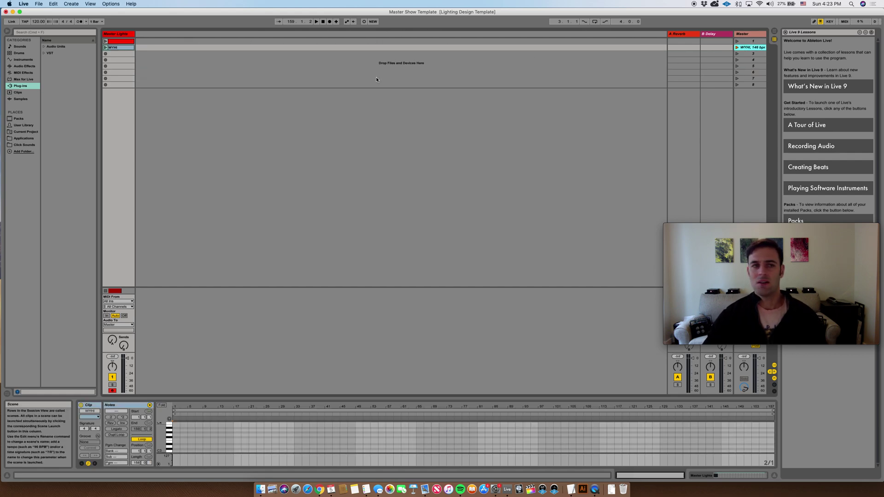
{"action": "left_click", "coordinate": [118, 49]}
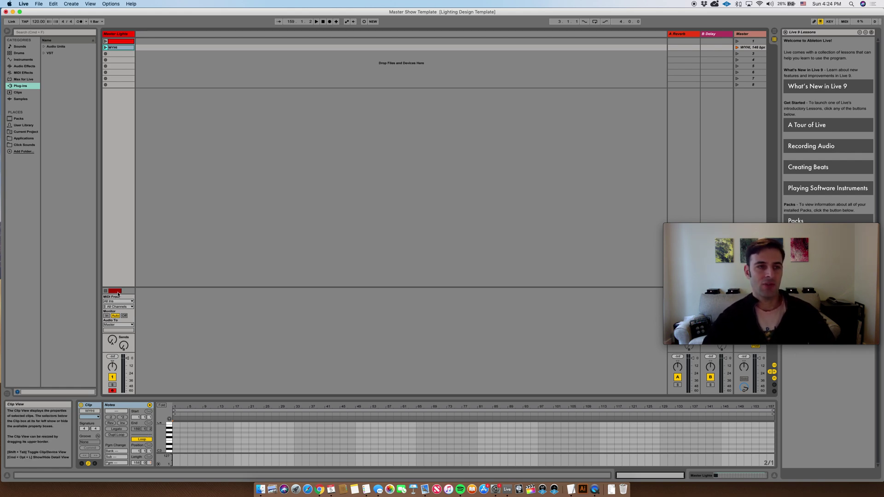
- Rename the first Master Lights clip as "Light Calibration" and select the empty third slot
{"action": "left_click", "coordinate": [121, 41]}
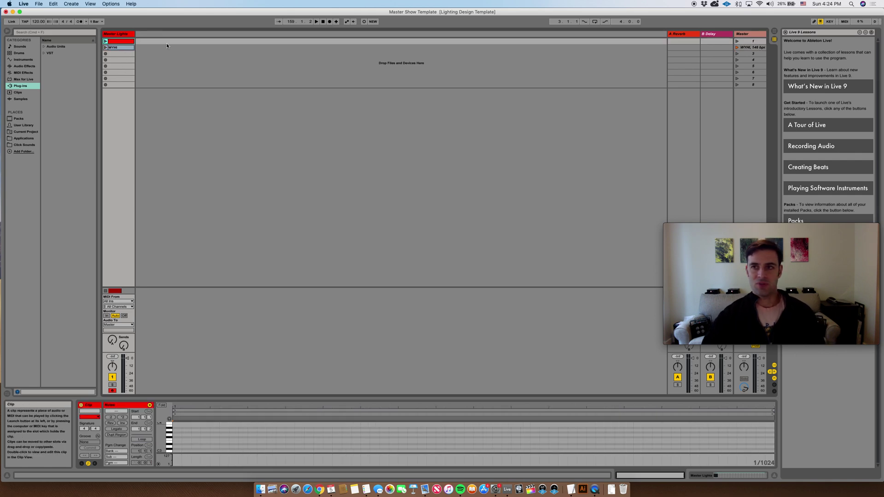
{"action": "key", "text": "Delete"}
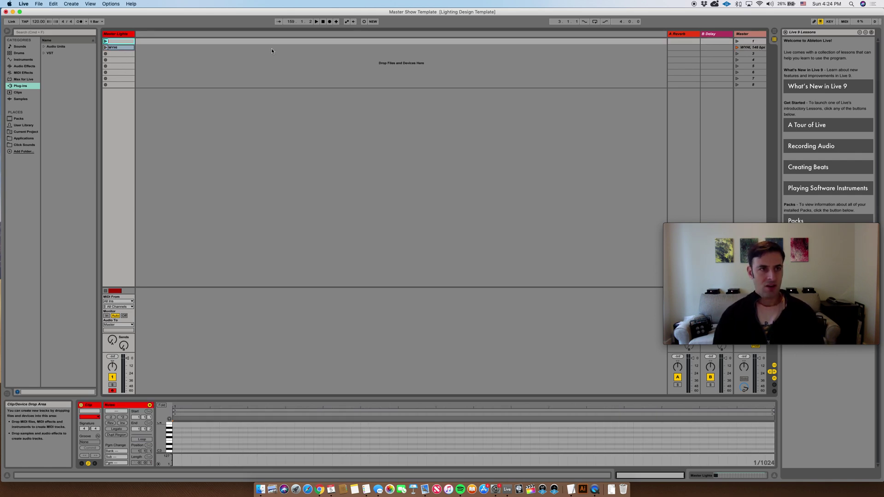
{"action": "type", "text": "Light Calibration"}
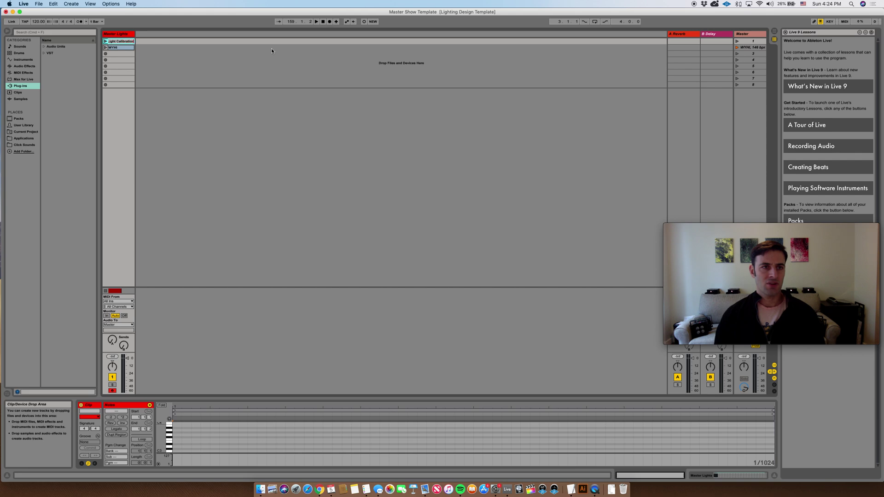
{"action": "key", "text": "Return"}
{"action": "left_click", "coordinate": [123, 62]}
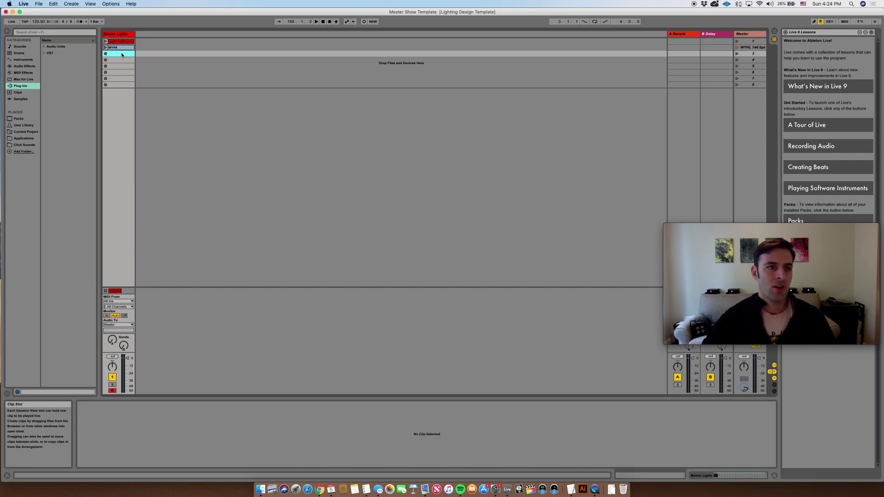
- Save the Live Set under the new name "May 2019 WATNL Set" in the Lighting Design Template project
{"action": "key", "text": "Tab"}
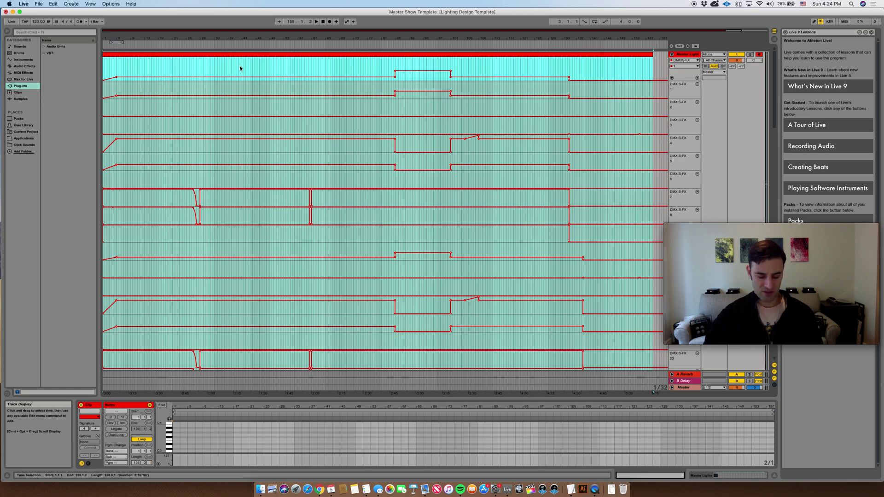
{"action": "left_click", "coordinate": [40, 4]}
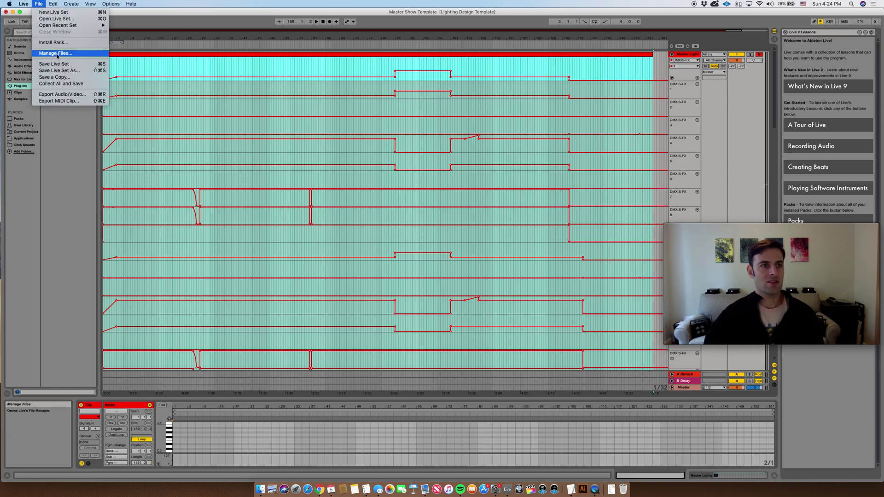
{"action": "left_click", "coordinate": [58, 71]}
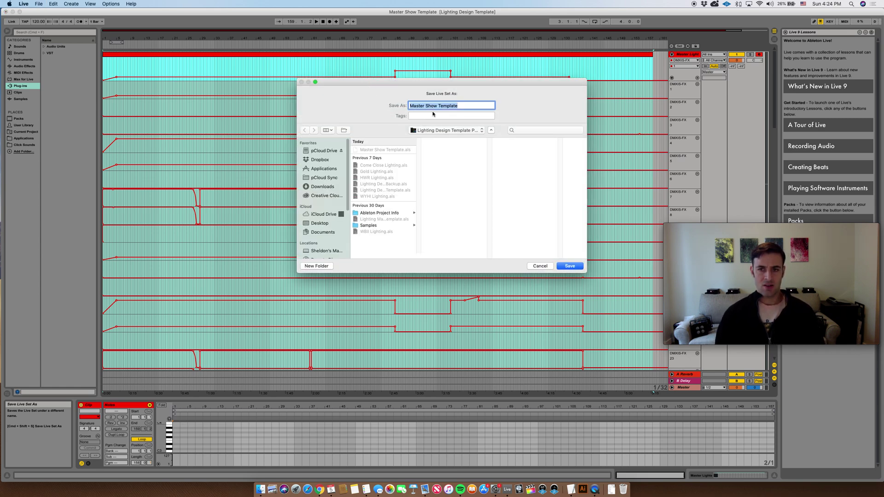
{"action": "type", "text": "May "}
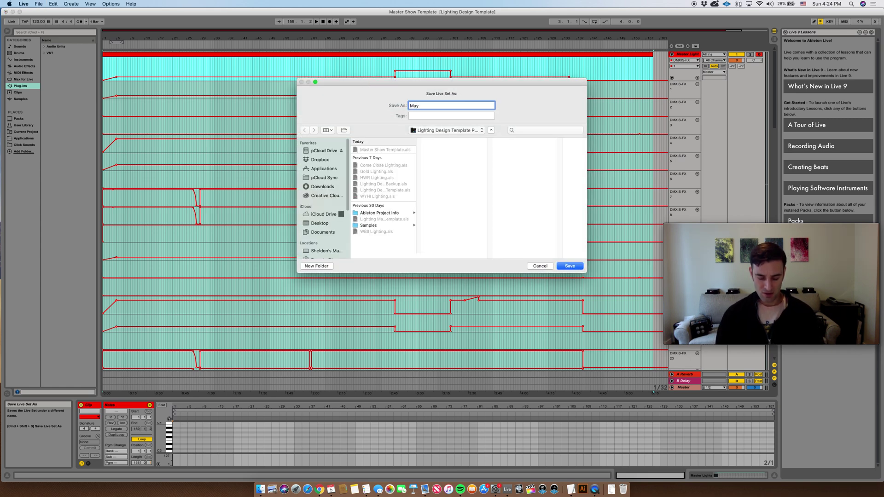
{"action": "type", "text": "10"}
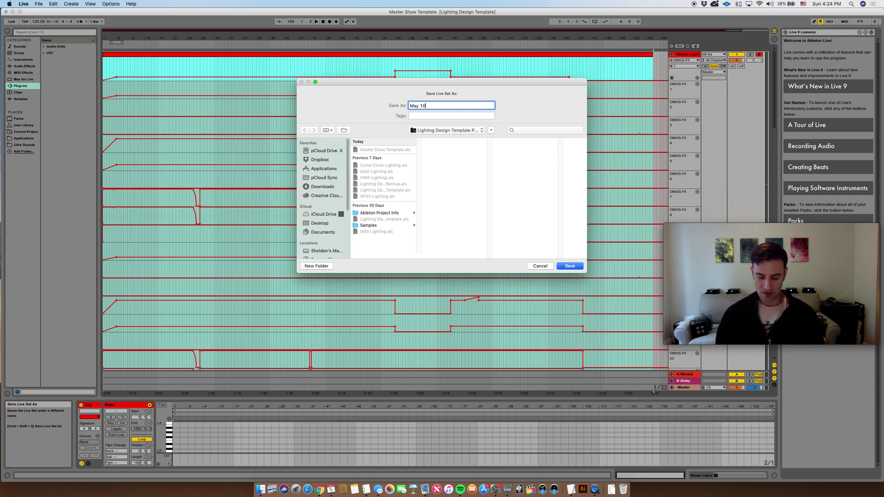
{"action": "key", "text": "BackSpace"}
{"action": "key", "text": "BackSpace"}
{"action": "type", "text": "2"}
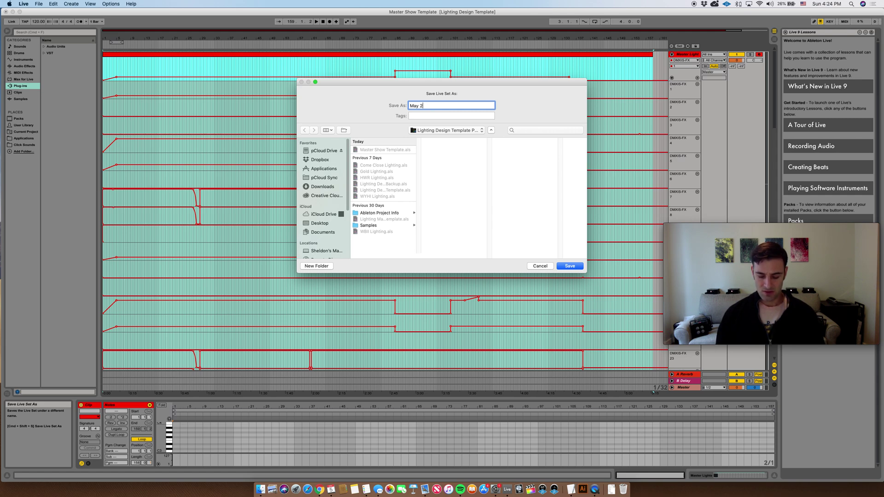
{"action": "type", "text": "019"}
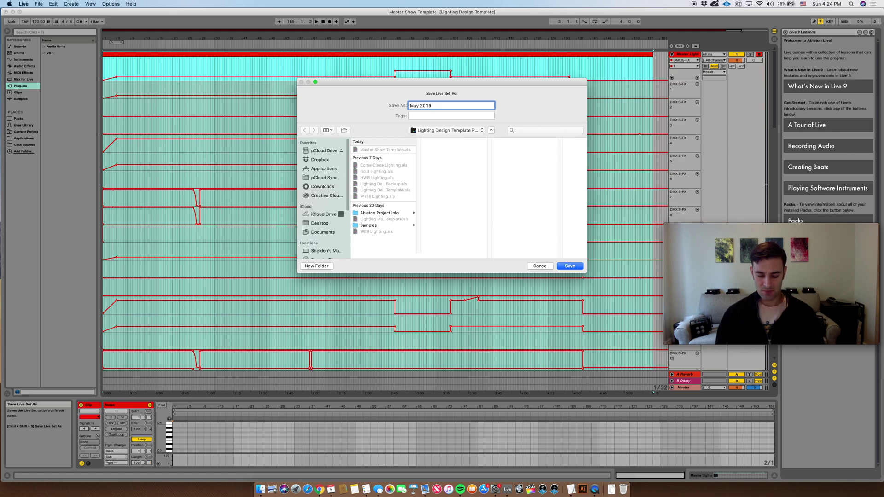
{"action": "type", "text": " WATNL Set"}
{"action": "left_click", "coordinate": [562, 266]}
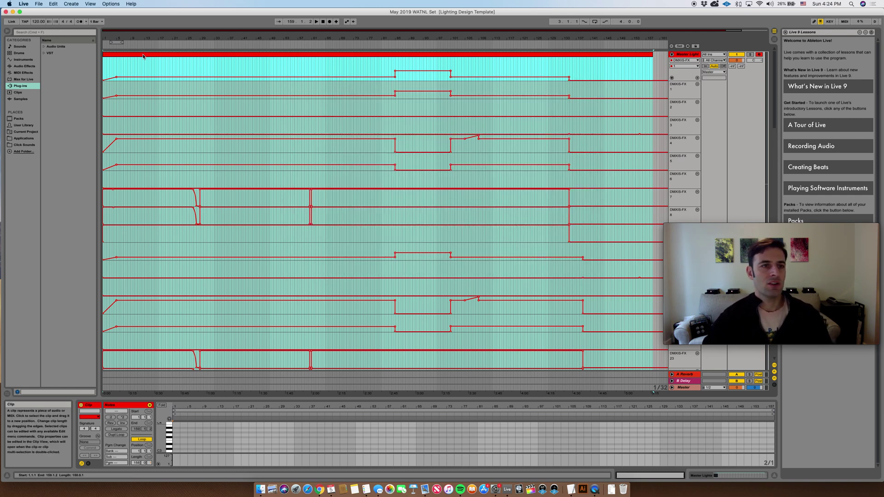
- Delete the Master Lights clip and automation from the arrangement, and open the recent Gold Lighting set, saving the changes
{"action": "key", "text": "Delete"}
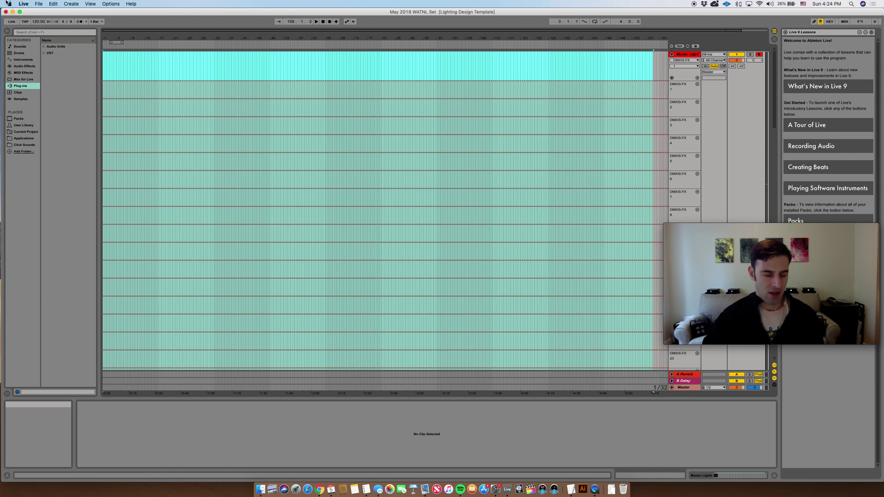
{"action": "left_click", "coordinate": [39, 4]}
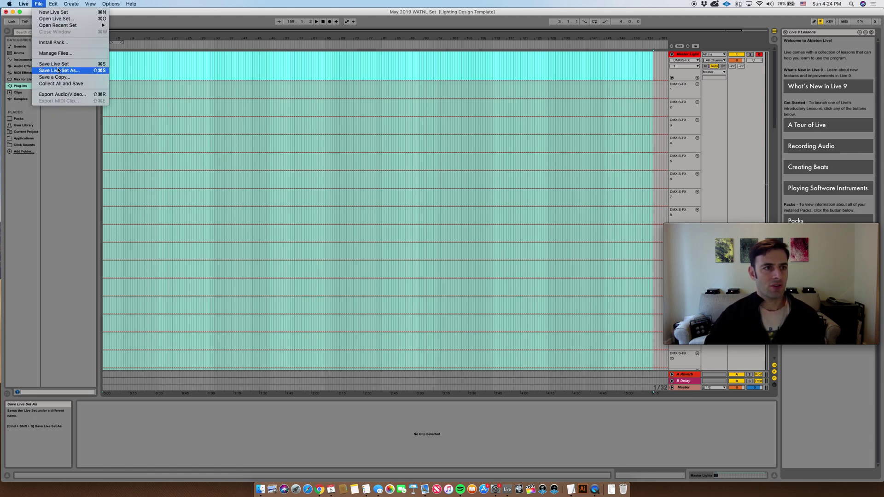
{"action": "mouse_move", "coordinate": [69, 25]}
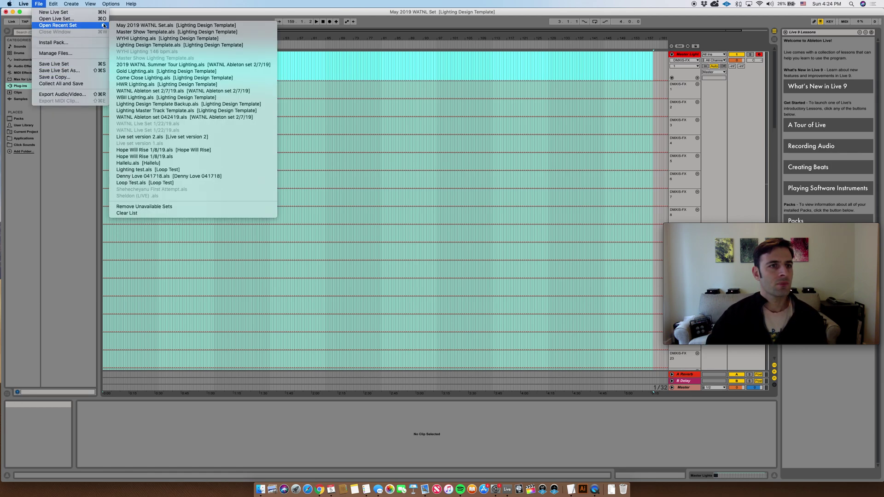
{"action": "left_click", "coordinate": [135, 73]}
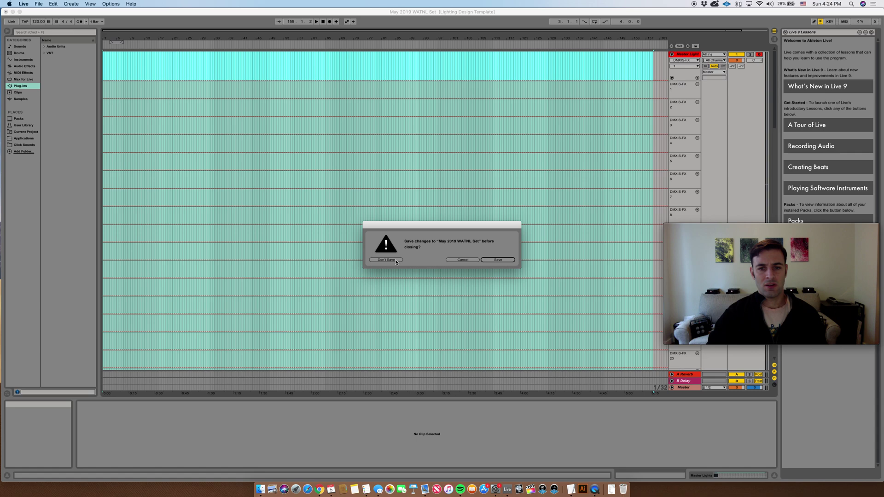
{"action": "left_click", "coordinate": [482, 260]}
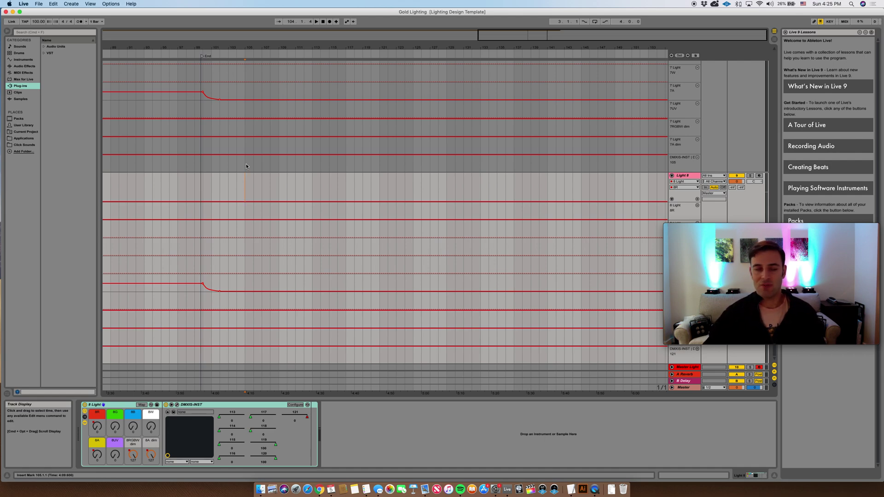
- Stop playback and unfold the Master Lights track in Gold Lighting to check its automation lanes for content
{"action": "left_click", "coordinate": [323, 21]}
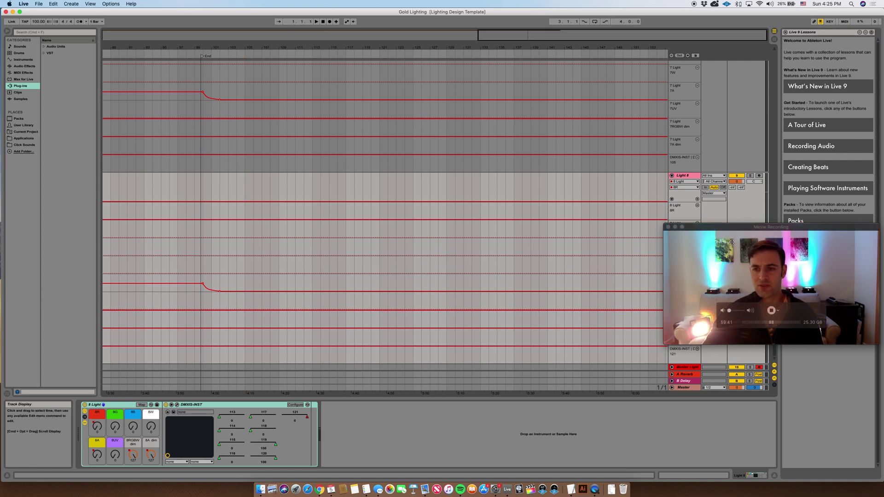
{"action": "left_click", "coordinate": [672, 367]}
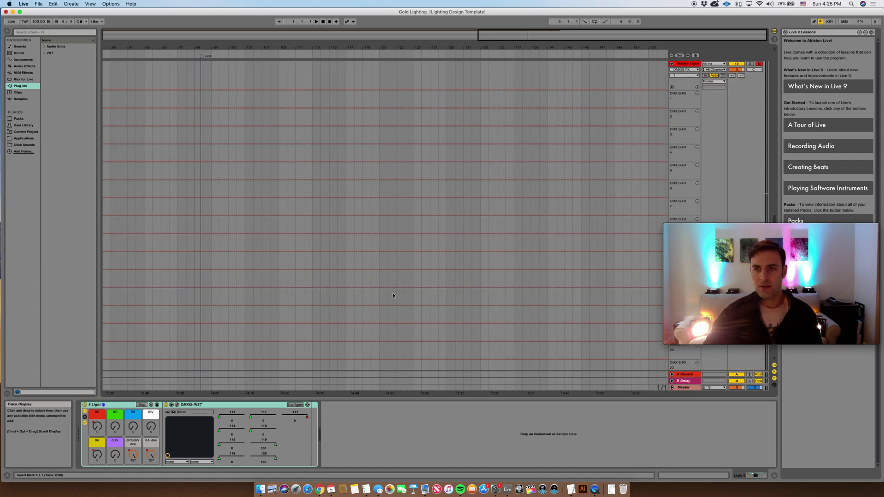
{"action": "scroll", "coordinate": [330, 203], "scroll_direction": "up", "scroll_amount": 5}
{"action": "scroll", "coordinate": [330, 204], "scroll_direction": "down", "scroll_amount": 20}
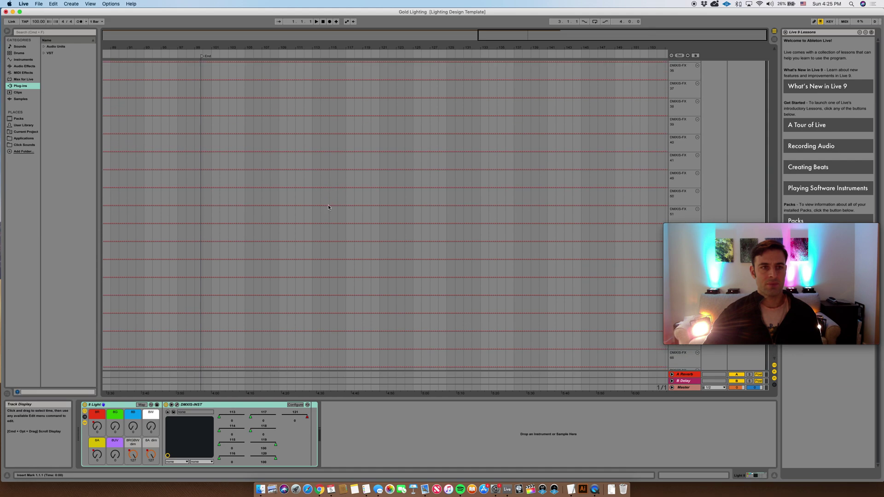
{"action": "scroll", "coordinate": [328, 204], "scroll_direction": "up", "scroll_amount": 20}
- Open the recent WBII Lighting set without saving Gold Lighting, and copy the song's full Master Lights clip and automation range
{"action": "left_click", "coordinate": [39, 4]}
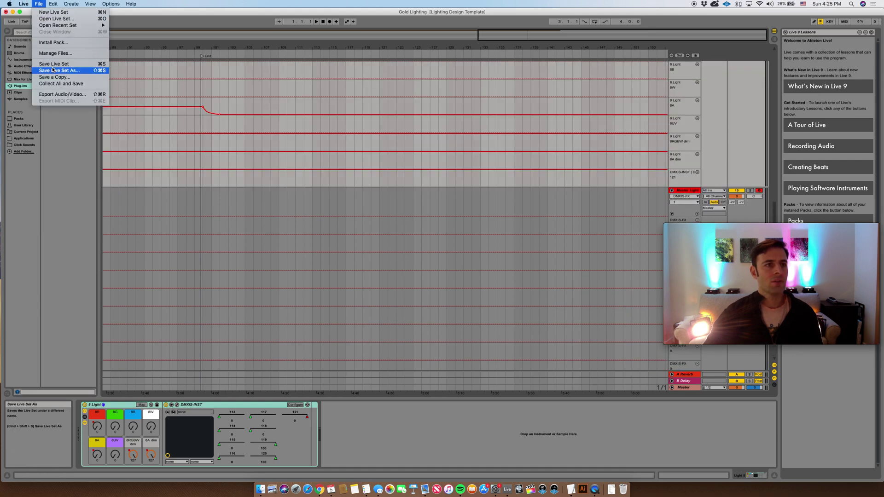
{"action": "mouse_move", "coordinate": [92, 25]}
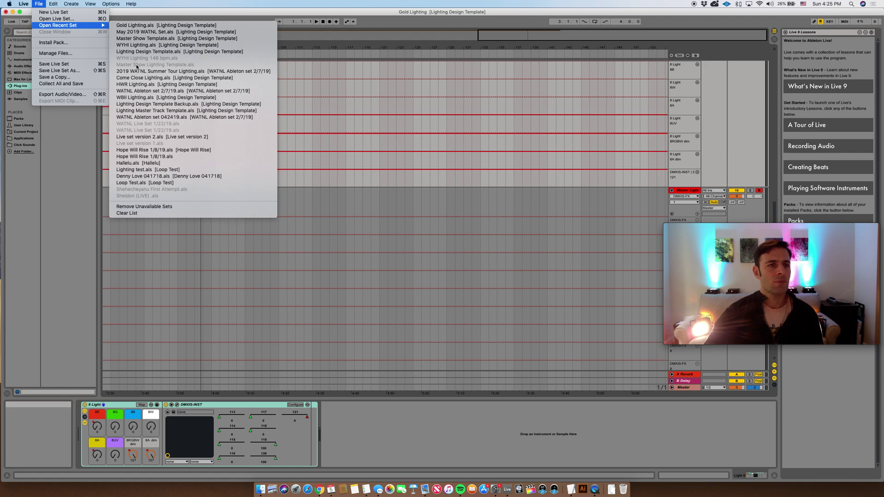
{"action": "left_click", "coordinate": [138, 91]}
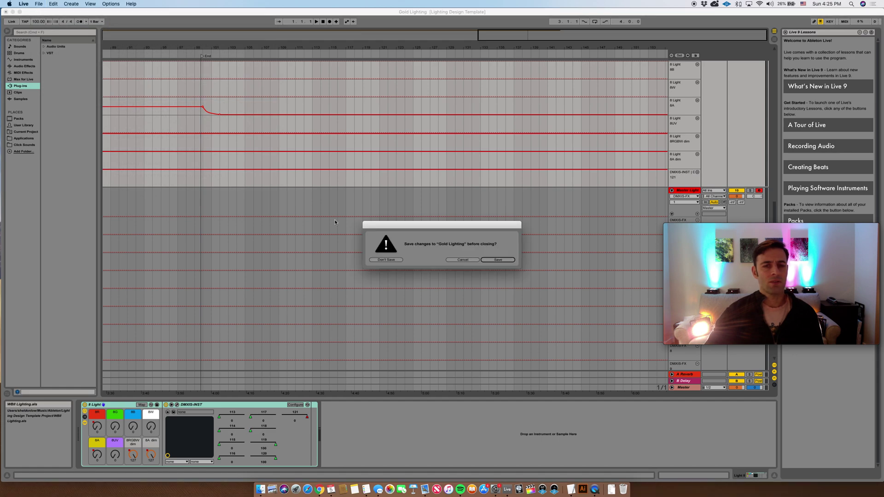
{"action": "left_click", "coordinate": [387, 259]}
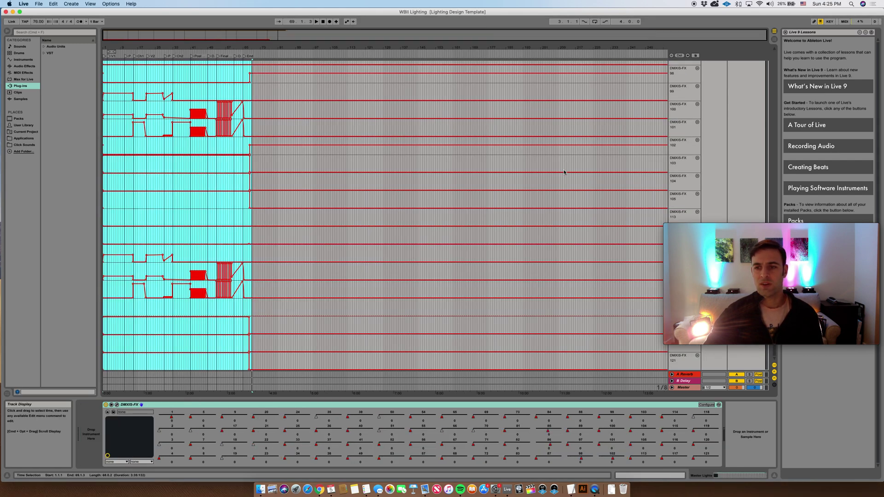
{"action": "scroll", "coordinate": [559, 218], "scroll_direction": "up", "scroll_amount": 15}
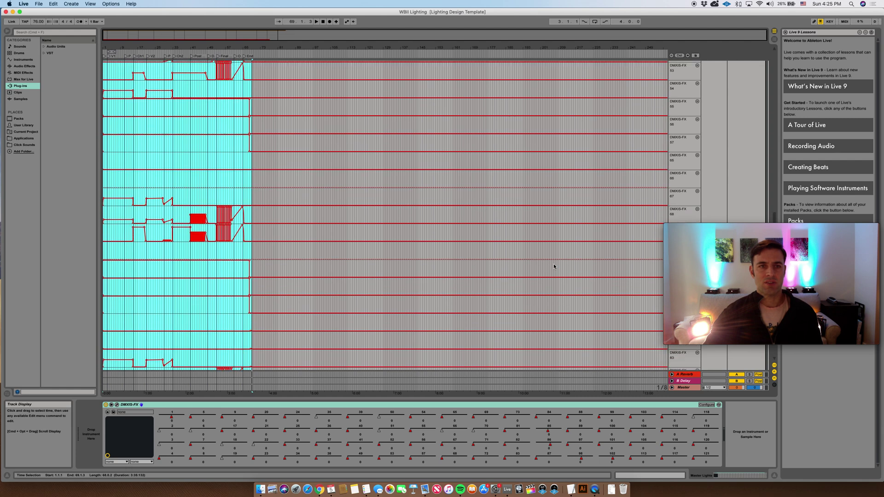
{"action": "scroll", "coordinate": [554, 266], "scroll_direction": "up", "scroll_amount": 15}
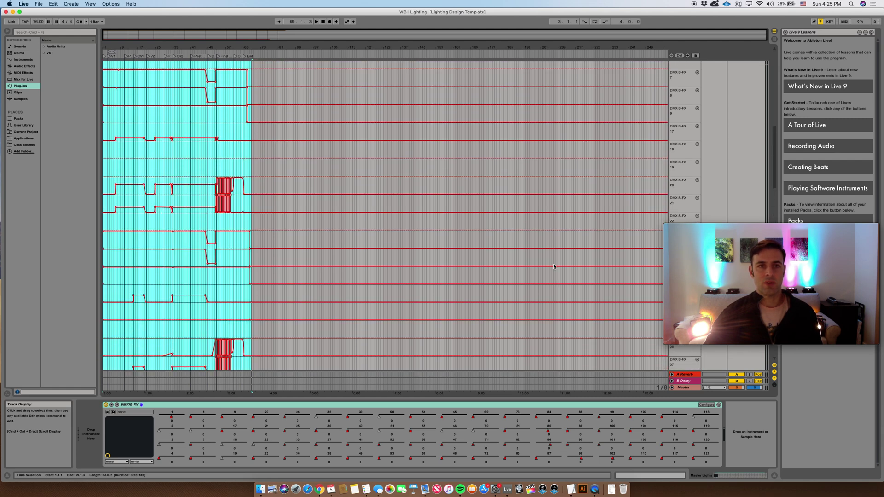
{"action": "scroll", "coordinate": [554, 266], "scroll_direction": "up", "scroll_amount": 8}
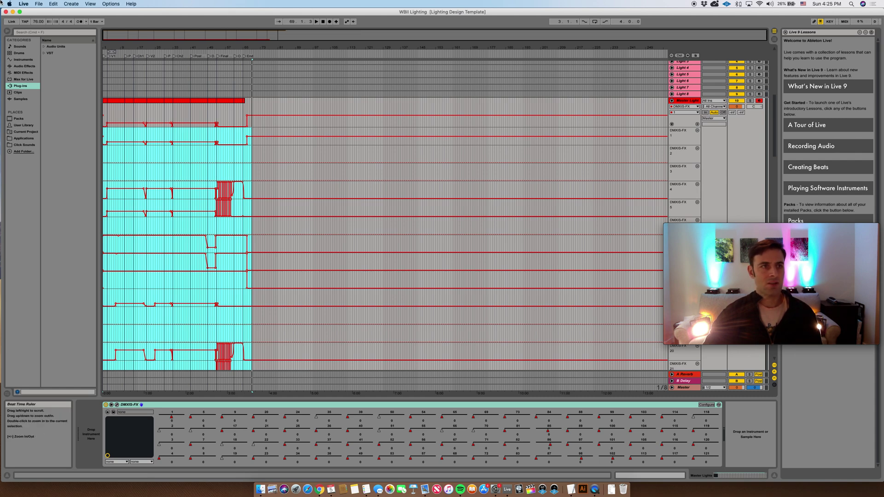
- Reopen May 2019 WATNL Set and paste the WBII lighting automation at the start of the Master Lights arrangement track
{"action": "left_click", "coordinate": [39, 3]}
{"action": "mouse_move", "coordinate": [54, 27]}
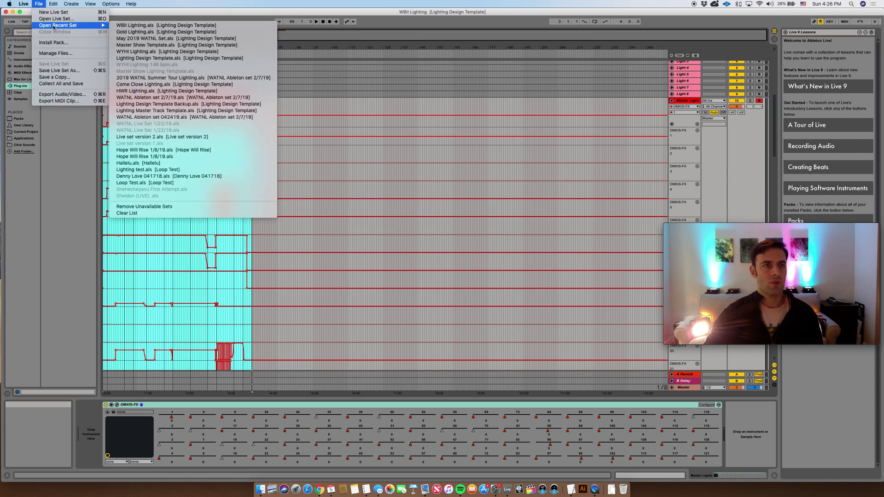
{"action": "left_click", "coordinate": [134, 39]}
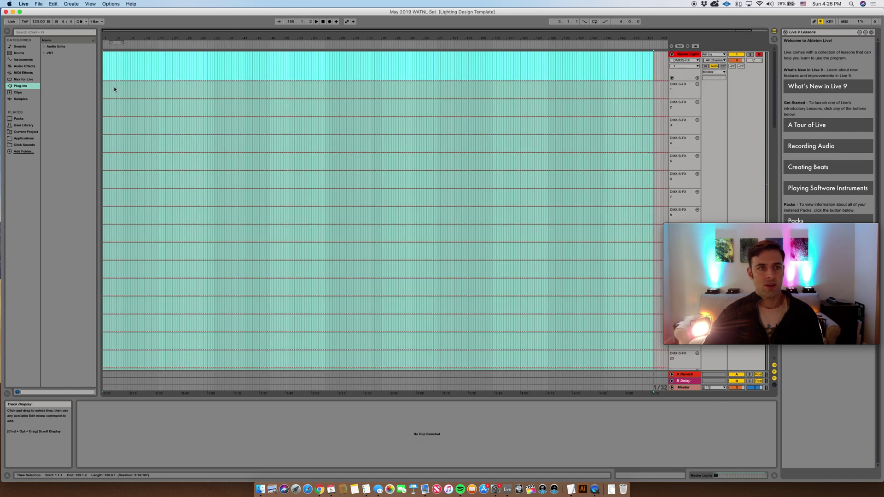
{"action": "left_click", "coordinate": [112, 88]}
{"action": "left_click", "coordinate": [323, 22]}
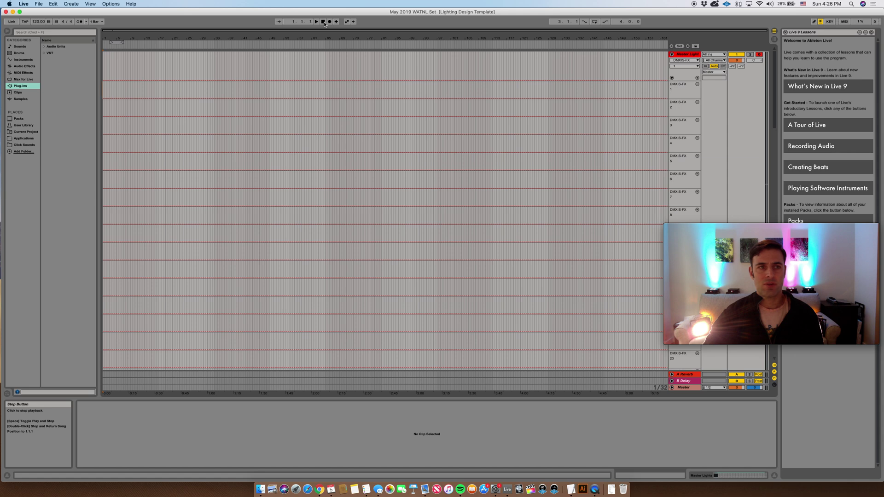
{"action": "key", "text": "super+a"}
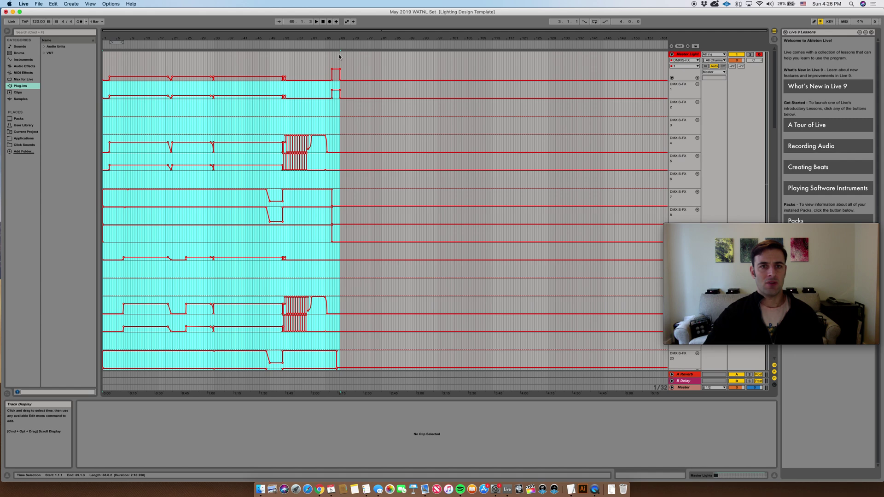
- Create a MIDI clip spanning the pasted automation and copy it into the third Master Lights slot in Session View, named WBII
{"action": "left_click_drag", "start_coordinate": [340, 57], "coordinate": [102, 58]}
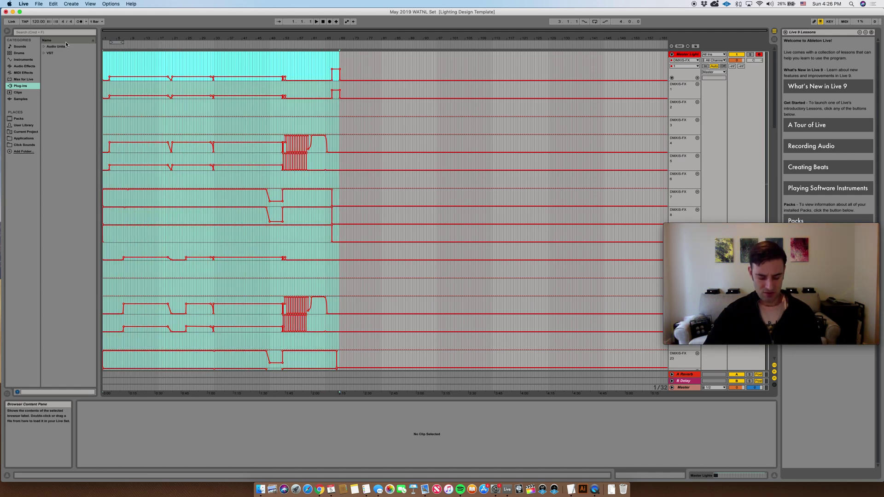
{"action": "key", "text": "super+shift+m"}
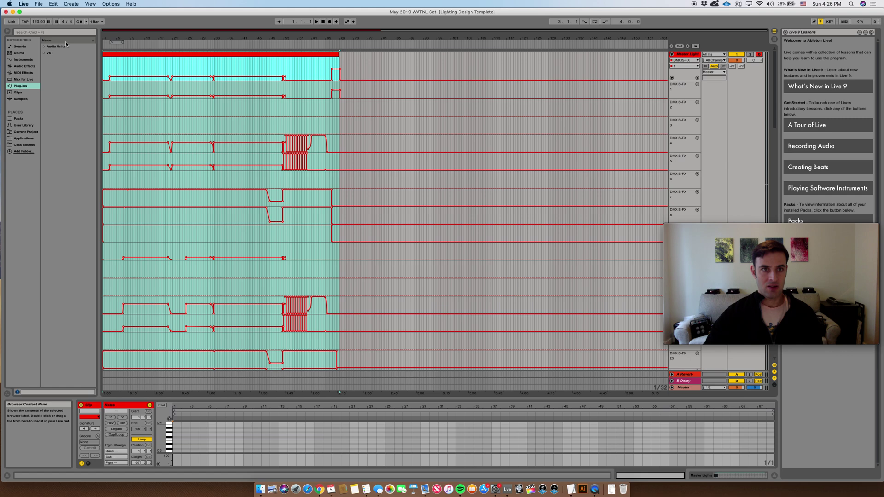
{"action": "key", "text": "Tab"}
{"action": "left_click", "coordinate": [113, 54]}
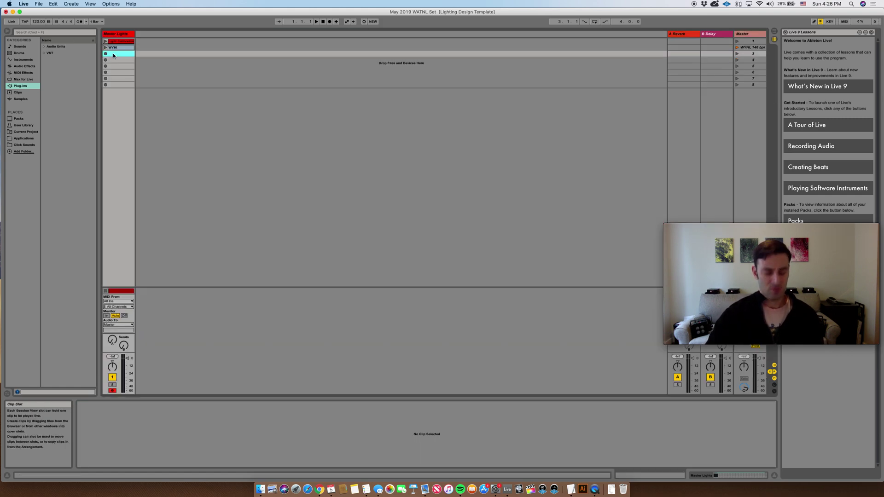
{"action": "key", "text": "super+shift+m"}
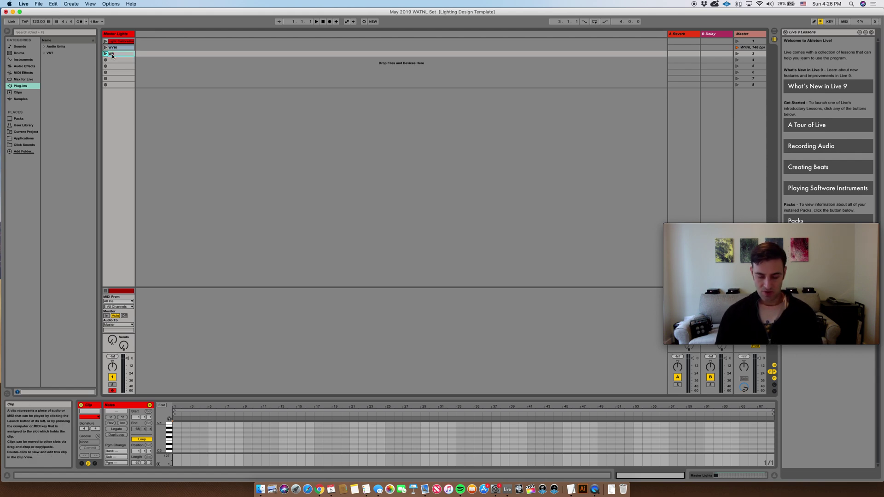
- Test the lighting by launching the WYHI scene, the WBII clip and the first scene, and stop playback
{"action": "left_click", "coordinate": [755, 54]}
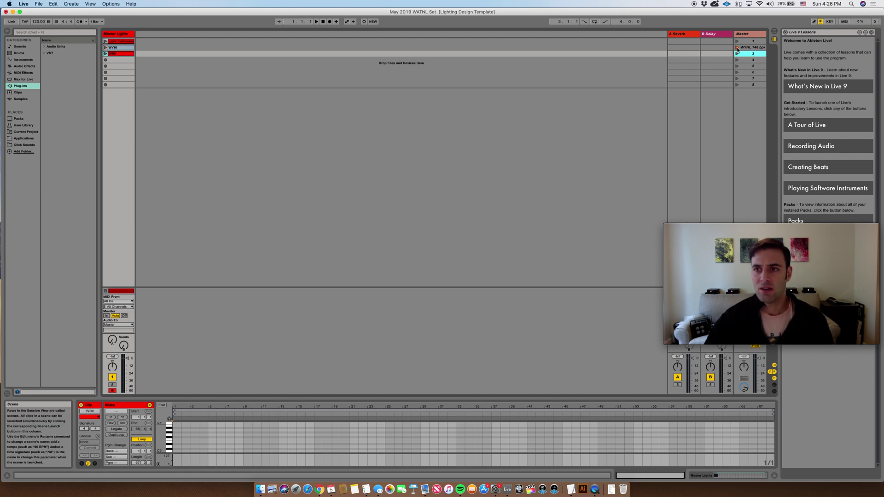
{"action": "left_click", "coordinate": [737, 48]}
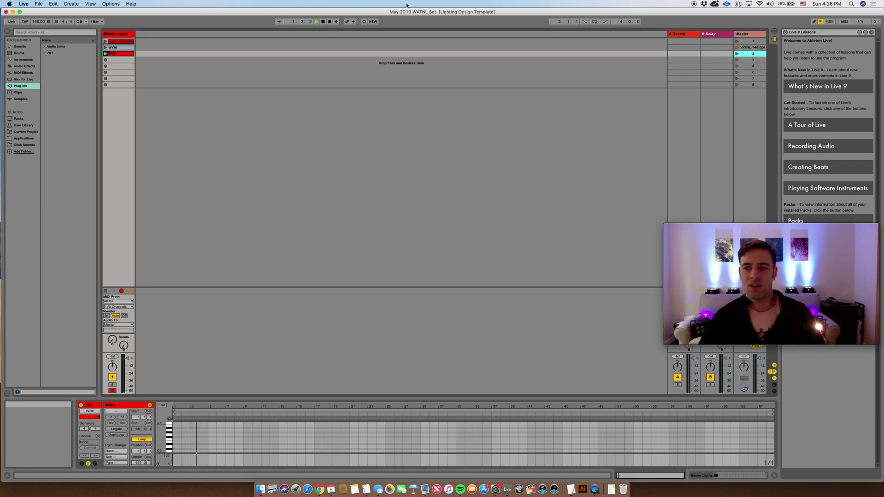
{"action": "left_click", "coordinate": [322, 21]}
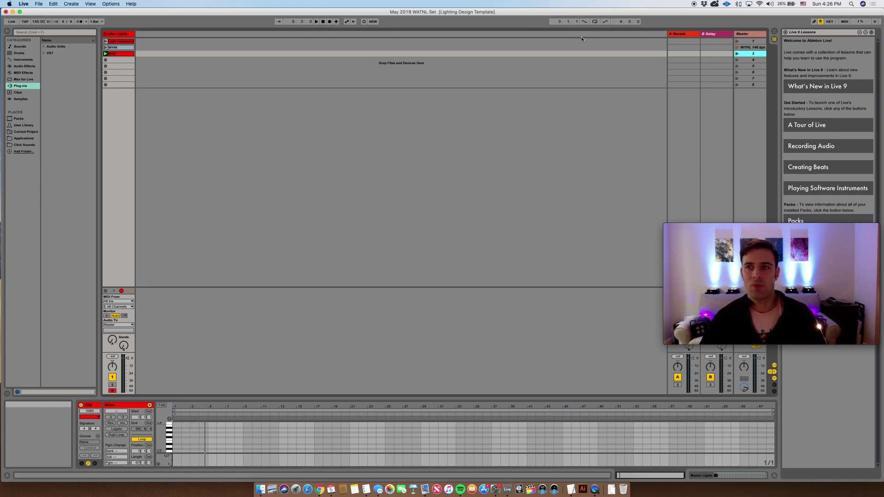
{"action": "left_click", "coordinate": [737, 41]}
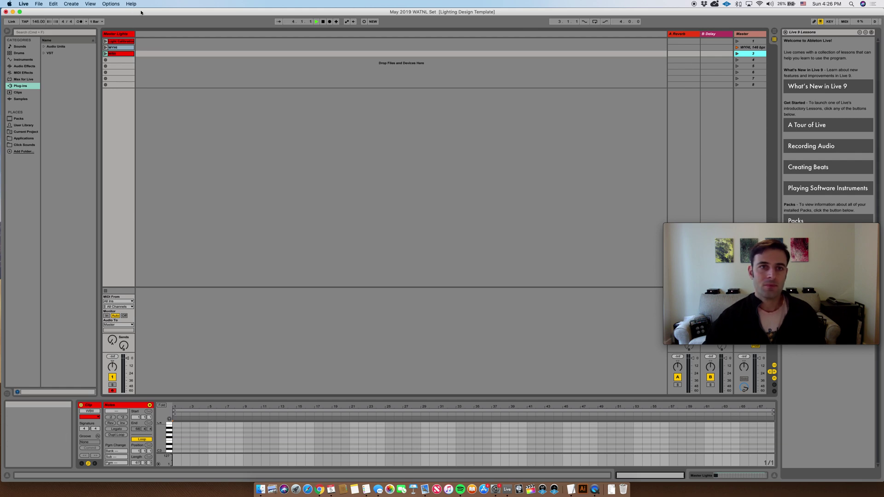
{"action": "left_click", "coordinate": [322, 23]}
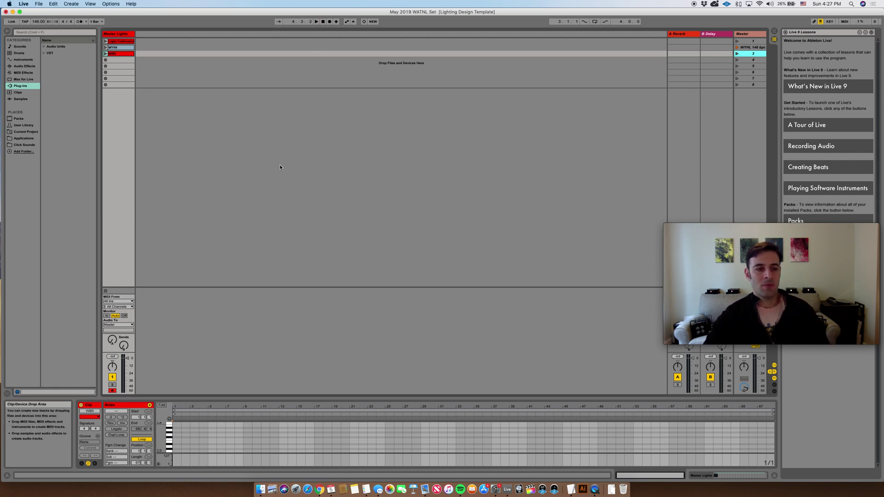